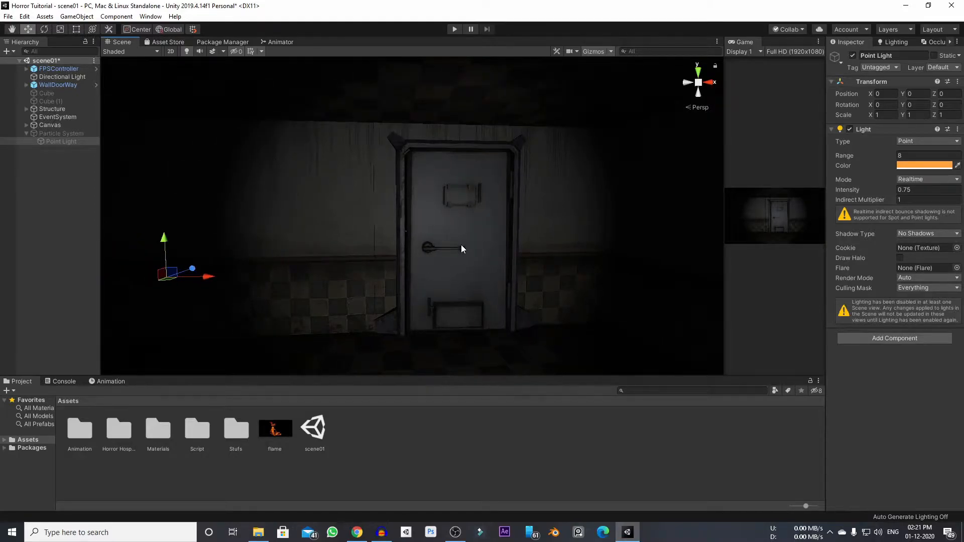
# Deactivate Cube and Cube (1), and turn off scene lighting to view the room's interior clearly.
pyautogui.moveTo(461, 248)
pyautogui.mouseDown(button='middle')
pyautogui.moveTo(471, 230)
pyautogui.moveTo(458, 267)
pyautogui.mouseUp(button='middle')
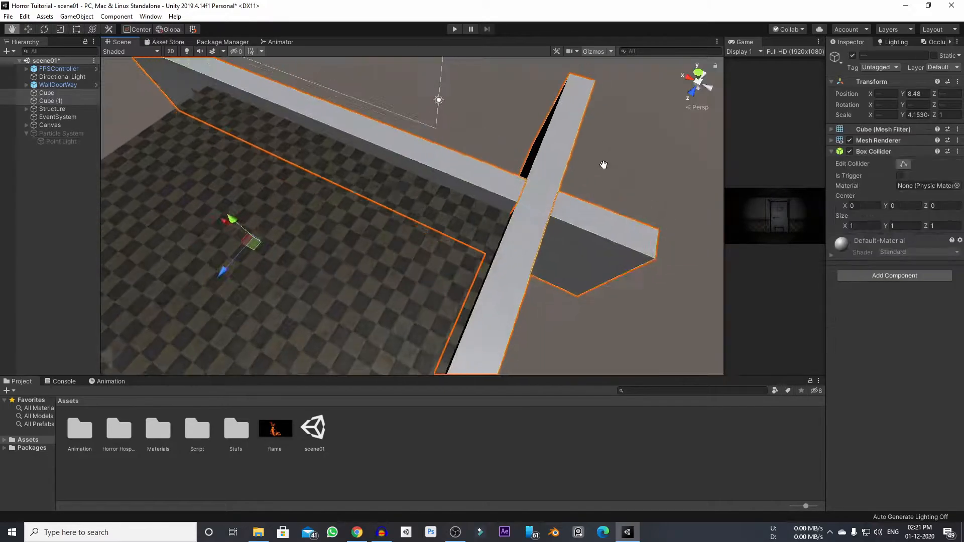
pyautogui.moveTo(602, 164); pyautogui.dragTo(490, 164, button='middle')
pyautogui.moveTo(489, 164); pyautogui.dragTo(374, 284, button='right')
pyautogui.click(852, 55)
pyautogui.click(187, 52)
pyautogui.moveTo(428, 272); pyautogui.dragTo(297, 254, button='right')
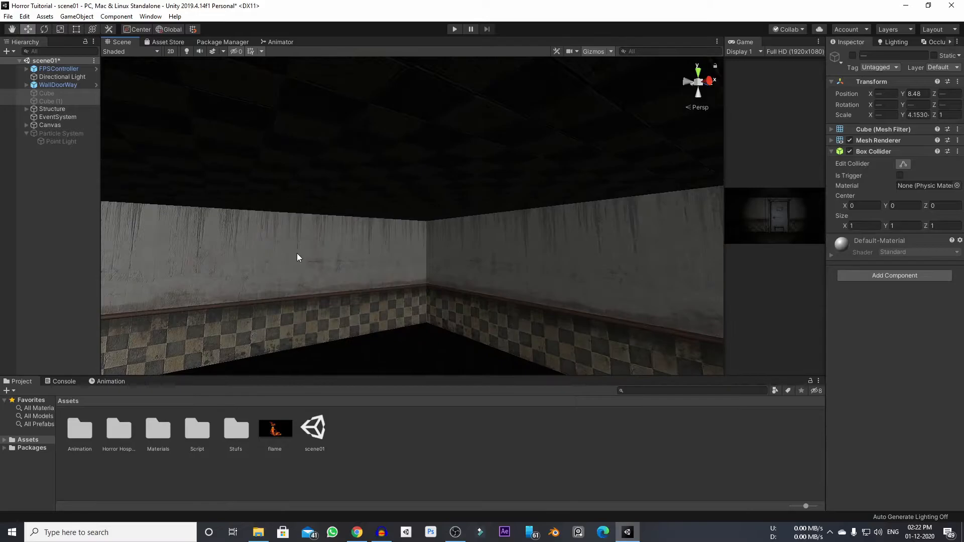
# Inspect the wall model by opening the prefab of Wall (2), and return to the scene with the Structure group collapsed.
pyautogui.click(297, 254)
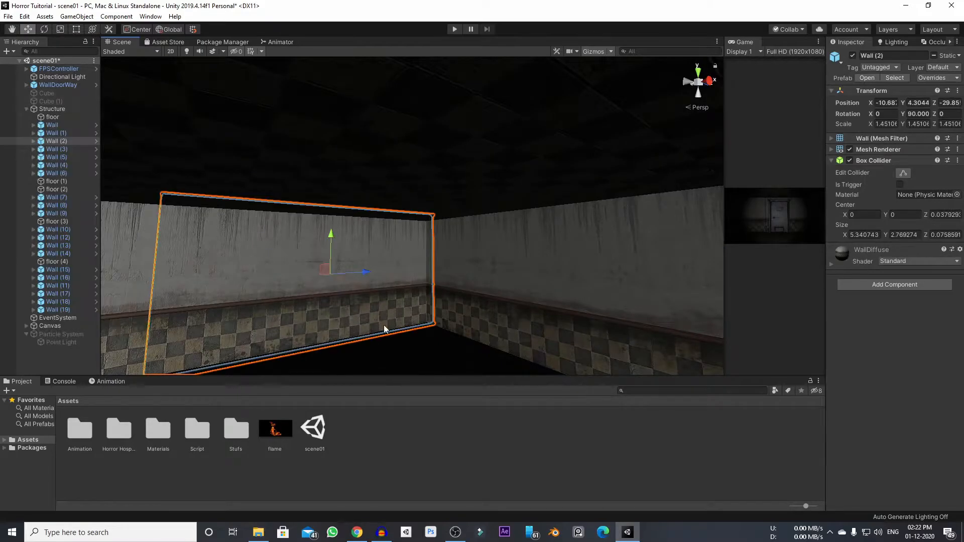
pyautogui.click(96, 141)
pyautogui.moveTo(335, 195); pyautogui.dragTo(148, 123, button='right')
pyautogui.doubleClick(36, 81)
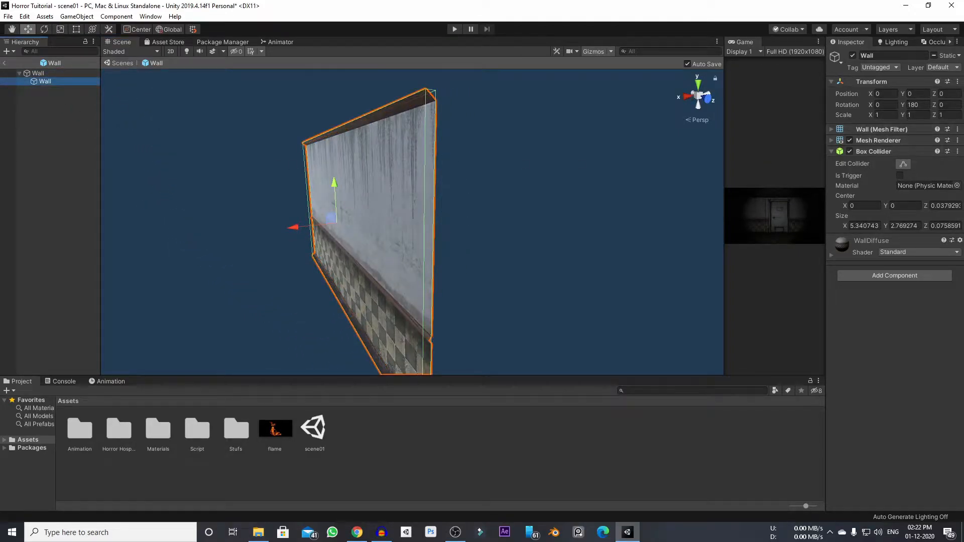
pyautogui.moveTo(486, 215); pyautogui.dragTo(594, 203, button='right')
pyautogui.moveTo(594, 203); pyautogui.dragTo(507, 206, button='middle')
pyautogui.click(5, 63)
pyautogui.click(27, 109)
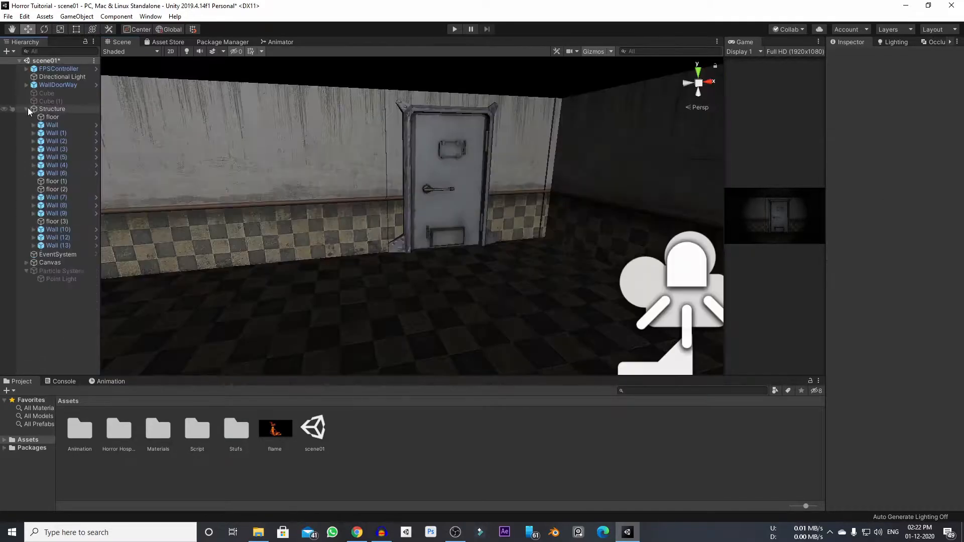
# Turn scene lighting back on and frame the room's door.
pyautogui.moveTo(408, 252); pyautogui.dragTo(454, 264, button='right')
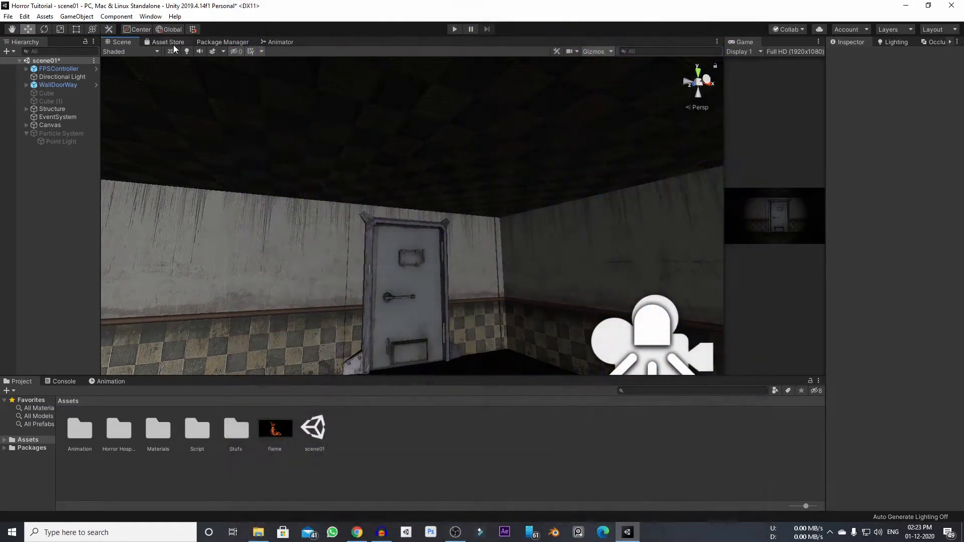
pyautogui.click(185, 52)
pyautogui.moveTo(569, 178); pyautogui.dragTo(482, 225, button='right')
# Preview the existing Particle System by activating it, enlarging the Game view and playing the effect.
pyautogui.click(76, 134)
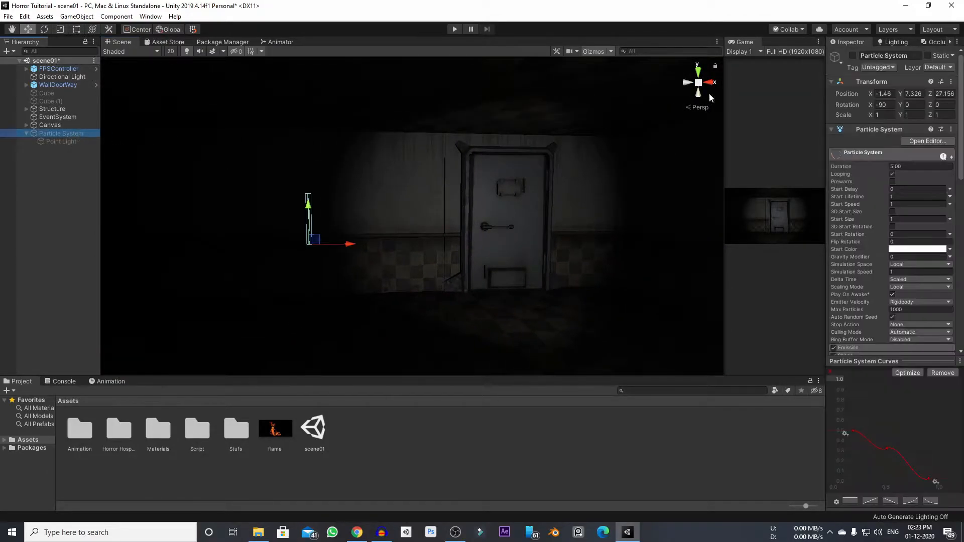
pyautogui.click(852, 56)
pyautogui.moveTo(724, 160); pyautogui.dragTo(79, 167)
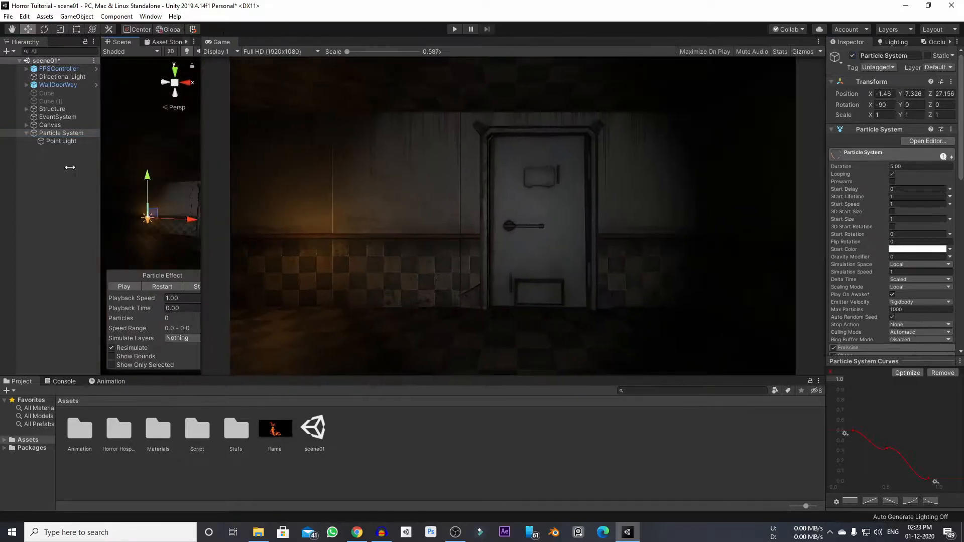
pyautogui.click(128, 285)
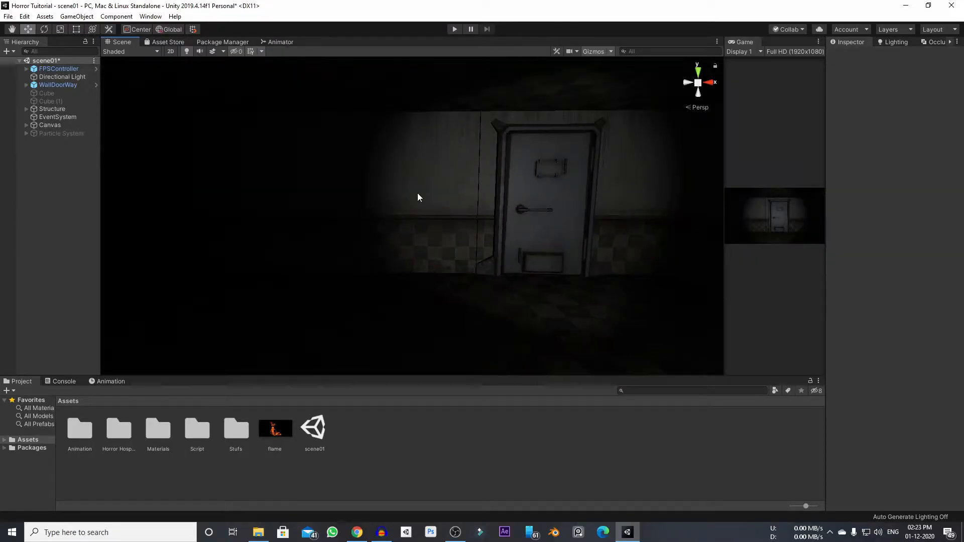
# Create a new particle system in the room and frame it in the Scene view.
pyautogui.keyDown('alt'); pyautogui.moveTo(424, 203); pyautogui.dragTo(462, 229); pyautogui.keyUp('alt')
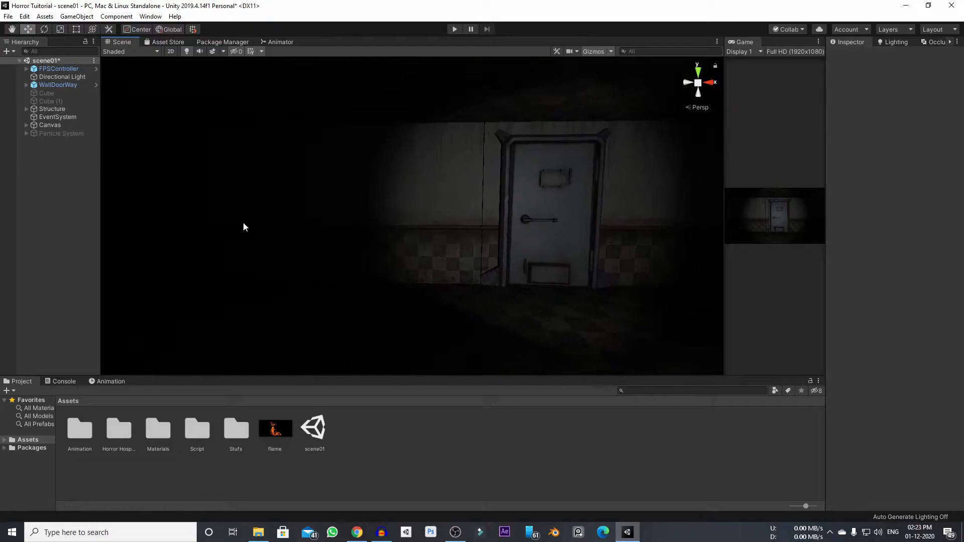
pyautogui.rightClick(55, 175)
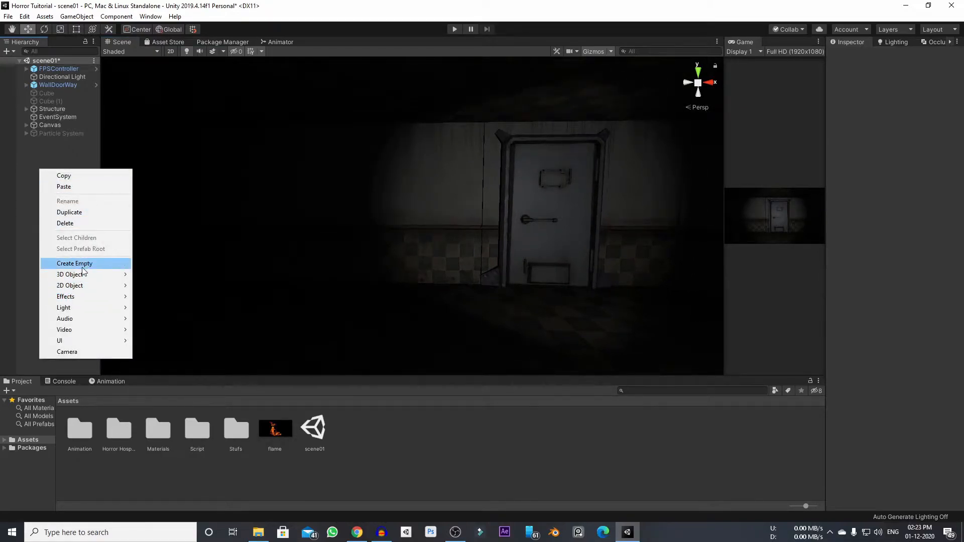
pyautogui.moveTo(80, 297)
pyautogui.click(164, 296)
pyautogui.moveTo(406, 257); pyautogui.dragTo(394, 263, button='right')
pyautogui.moveTo(432, 230)
pyautogui.mouseDown(button='middle')
pyautogui.moveTo(418, 231)
pyautogui.moveTo(428, 231)
pyautogui.mouseUp(button='middle')
pyautogui.press('f')
pyautogui.press('w')
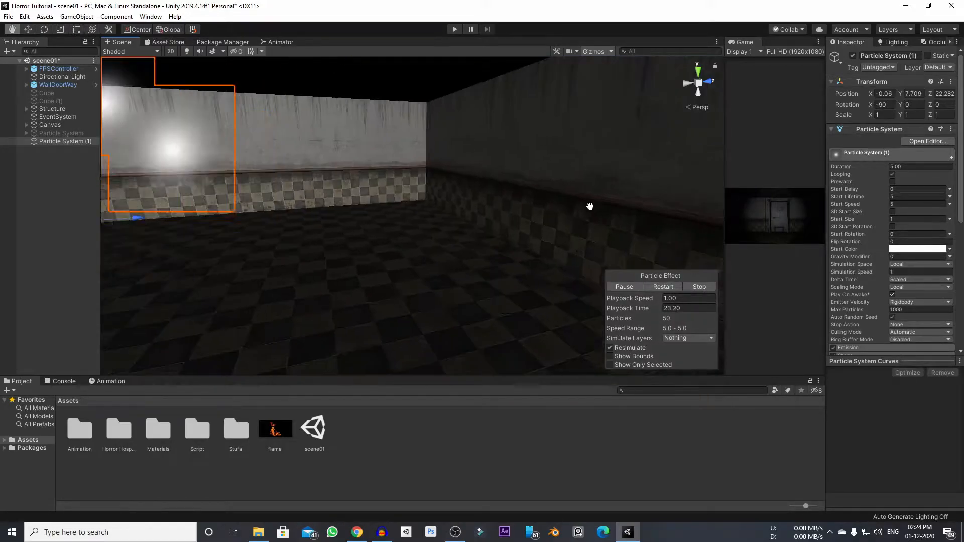
pyautogui.moveTo(589, 207); pyautogui.dragTo(571, 231, button='right')
pyautogui.moveTo(570, 231); pyautogui.dragTo(580, 222, button='middle')
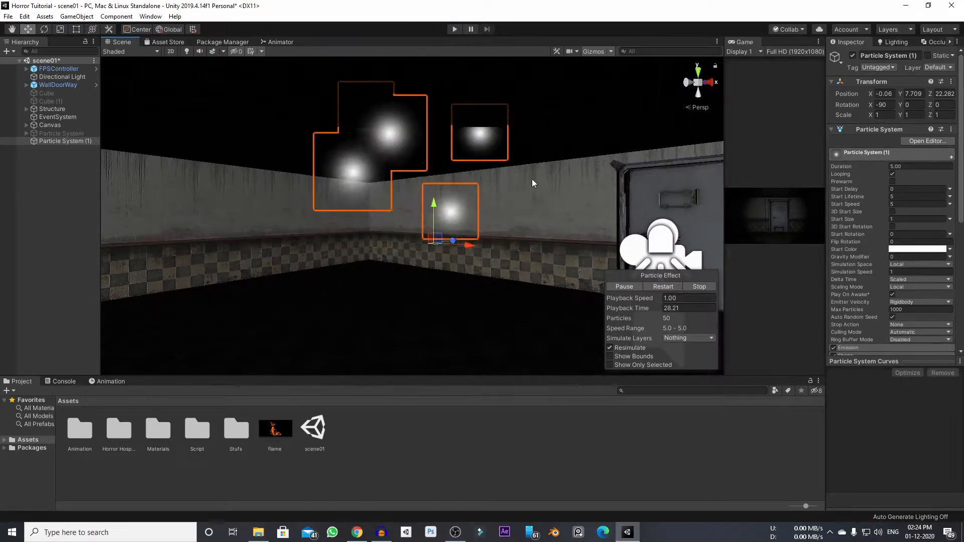
pyautogui.moveTo(395, 263); pyautogui.dragTo(394, 237, button='right')
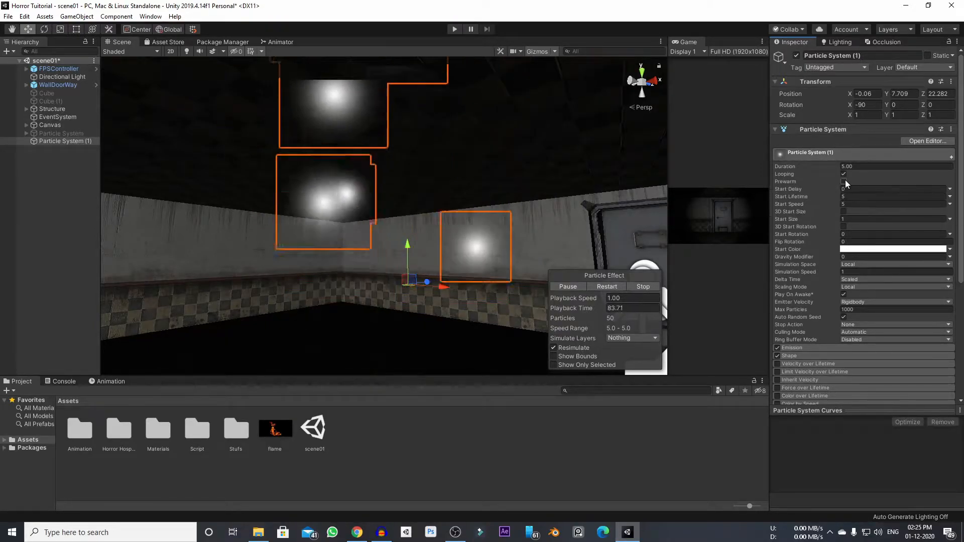
# Try the Prewarm option on the new particle system, and compare Start Lifetime values of 1 and 5.
pyautogui.click(843, 181)
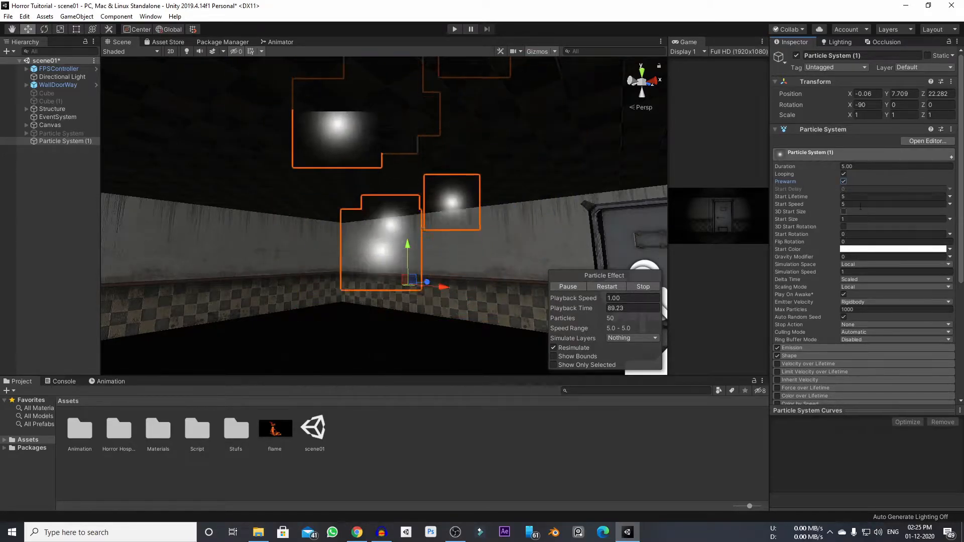
pyautogui.click(843, 181)
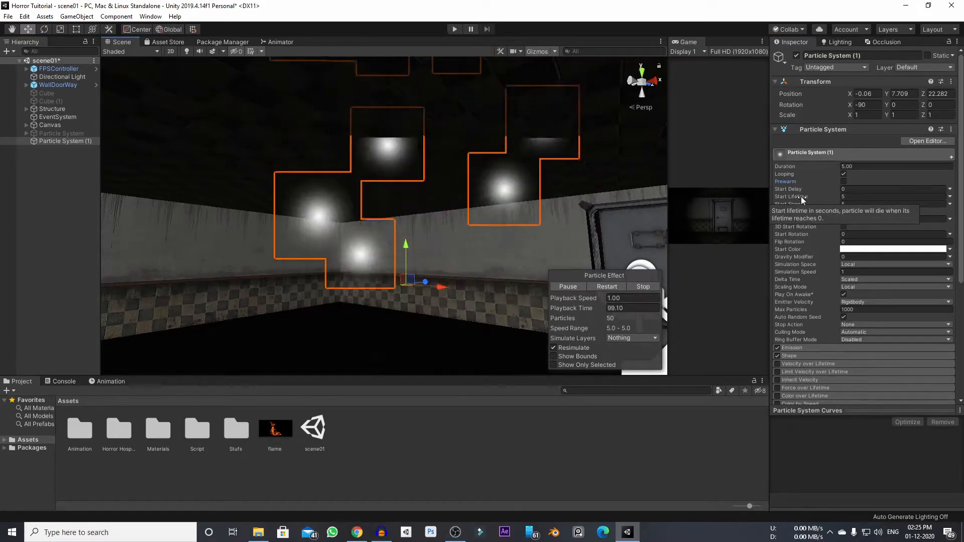
pyautogui.click(845, 196)
pyautogui.write('1')
pyautogui.keyDown('alt'); pyautogui.moveTo(507, 251); pyautogui.dragTo(451, 311); pyautogui.keyUp('alt')
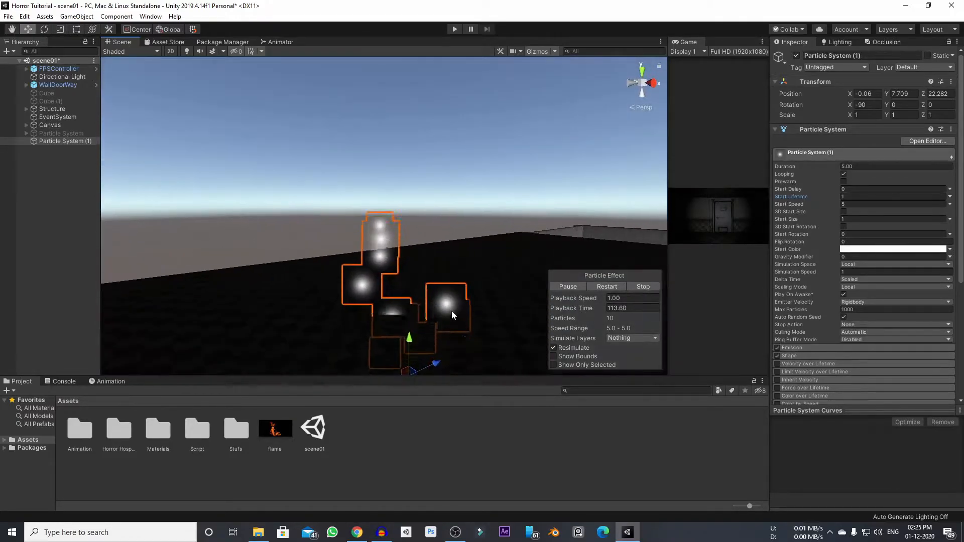
pyautogui.write('5')
pyautogui.keyDown('alt'); pyautogui.moveTo(566, 263); pyautogui.dragTo(442, 301); pyautogui.keyUp('alt')
# Set the new particle system's Start Lifetime to 1.
pyautogui.click(855, 196)
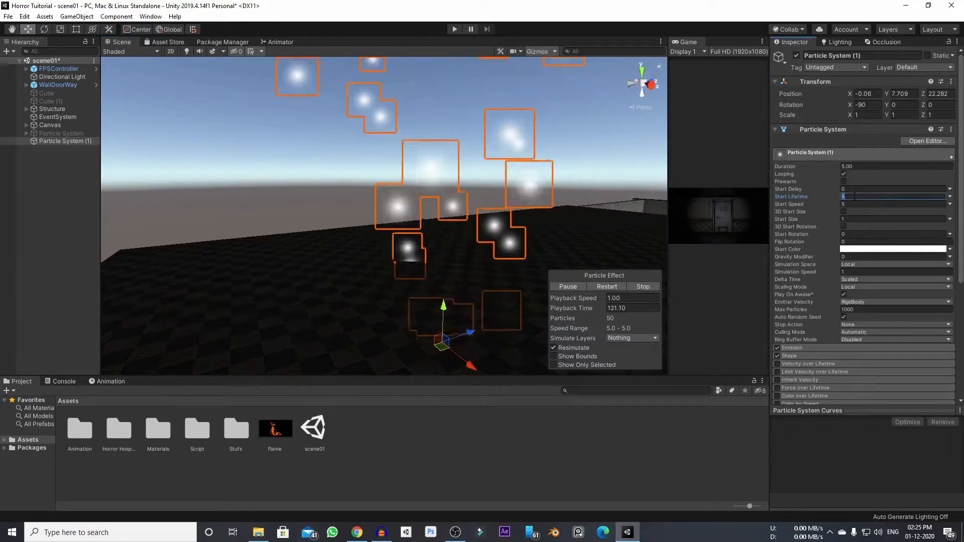
pyautogui.write('1')
pyautogui.keyDown('alt'); pyautogui.moveTo(435, 282); pyautogui.dragTo(493, 297); pyautogui.keyUp('alt')
pyautogui.moveTo(493, 297); pyautogui.dragTo(469, 268, button='middle')
pyautogui.scroll(3, 467, 258)
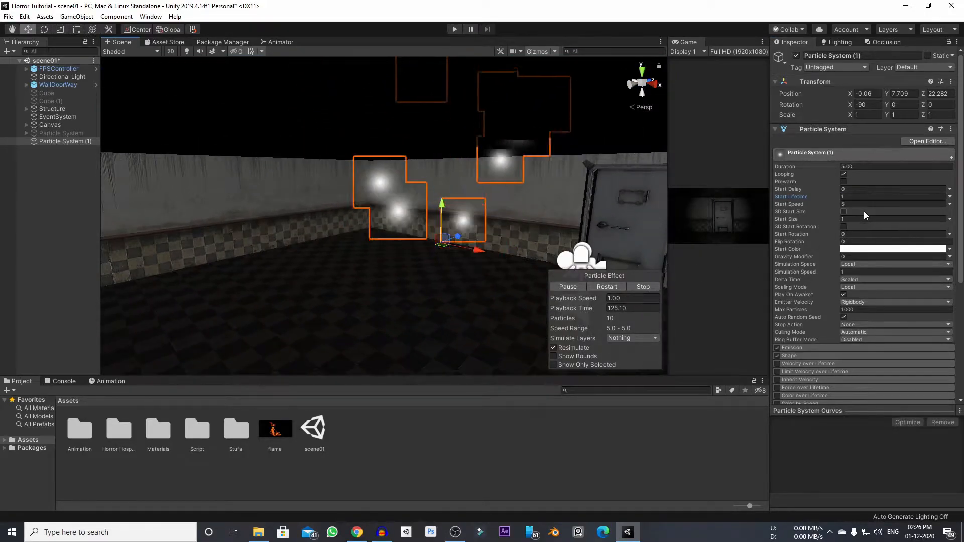
# Set the new particle system's Start Speed to 3.
pyautogui.click(860, 204)
pyautogui.write('3')
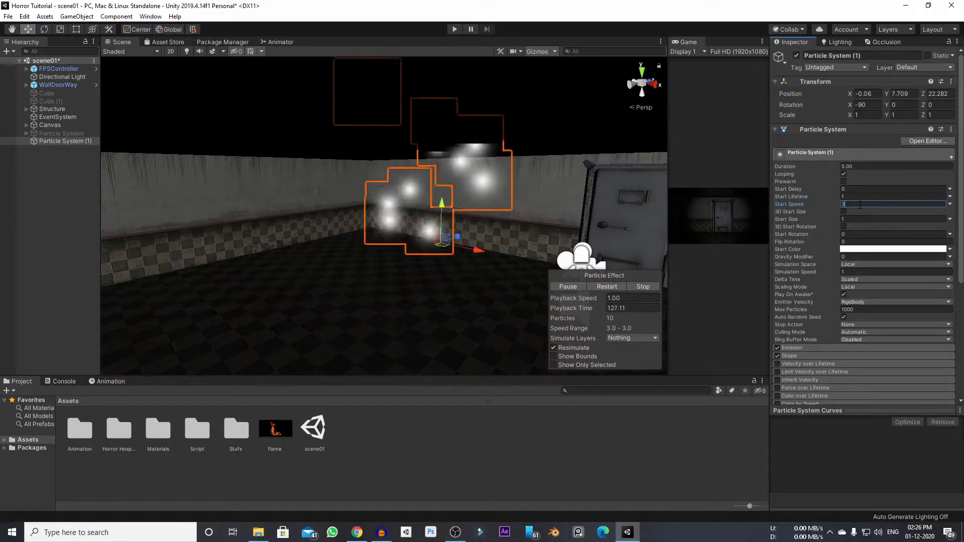
pyautogui.moveTo(544, 231); pyautogui.dragTo(553, 209, button='middle')
pyautogui.click(848, 219)
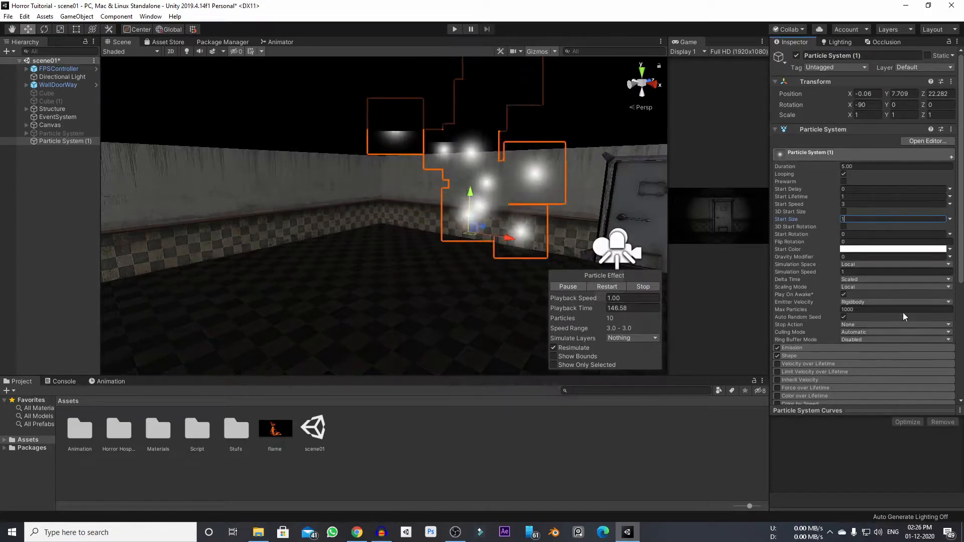
# Try the orange FF6D00 as the particles' Start Color and experiment with its alpha.
pyautogui.click(849, 249)
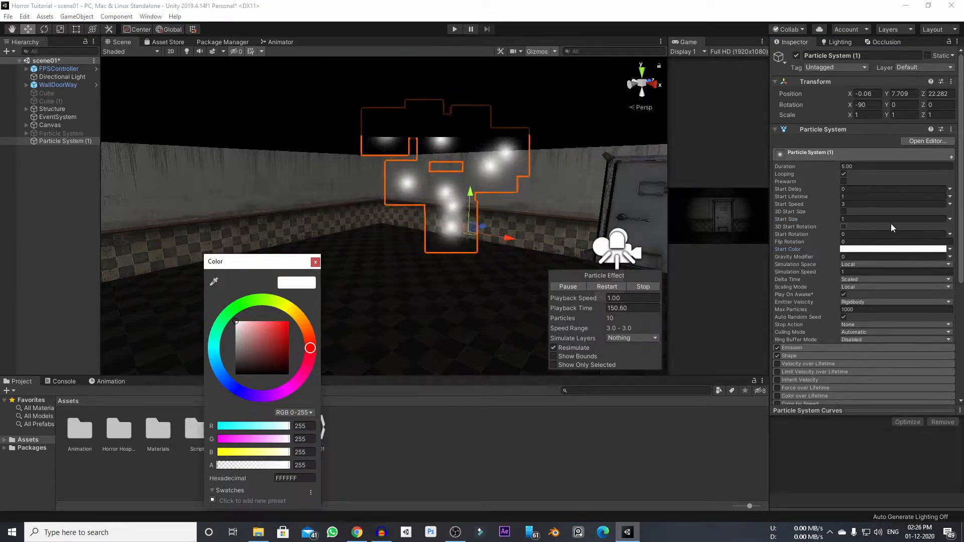
pyautogui.moveTo(313, 345); pyautogui.dragTo(305, 319)
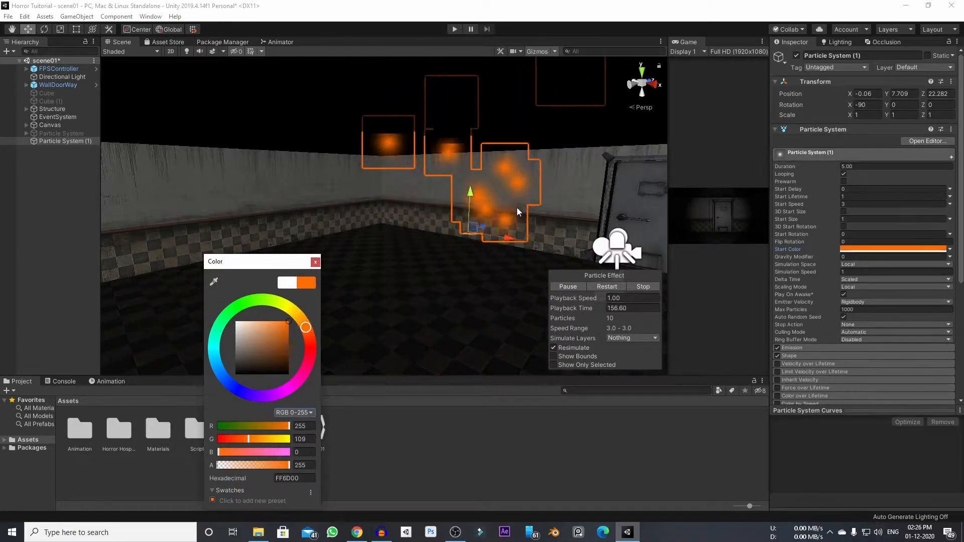
pyautogui.click(316, 265)
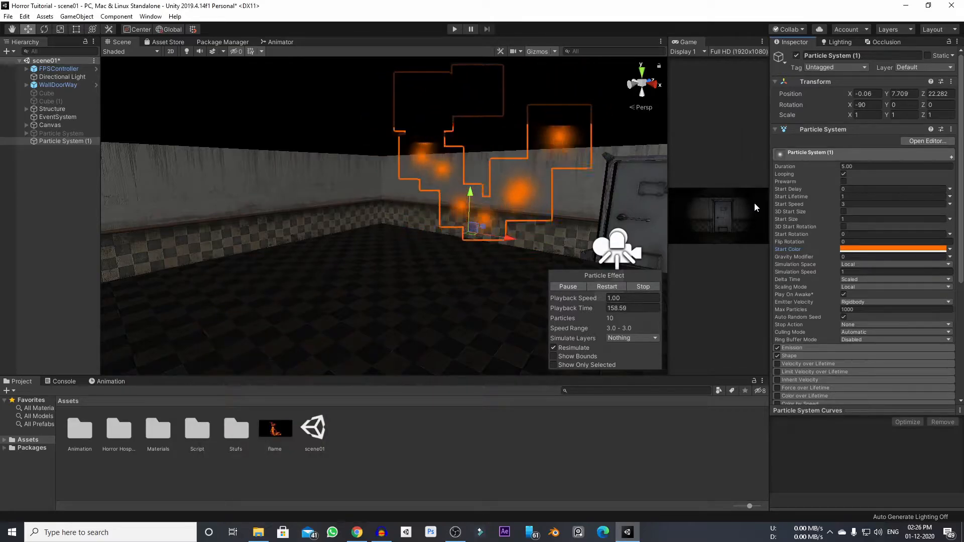
pyautogui.click(869, 248)
pyautogui.moveTo(237, 464); pyautogui.dragTo(269, 464)
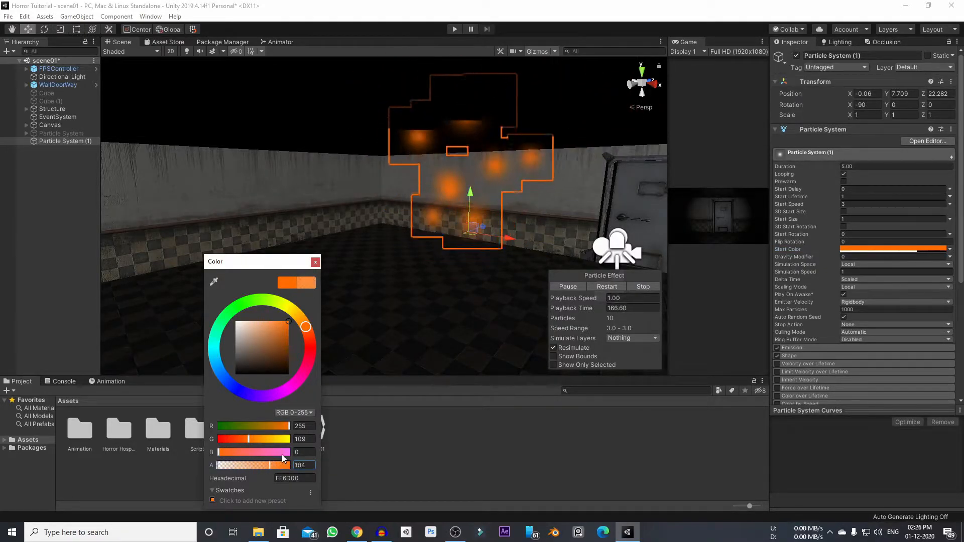
pyautogui.click(315, 264)
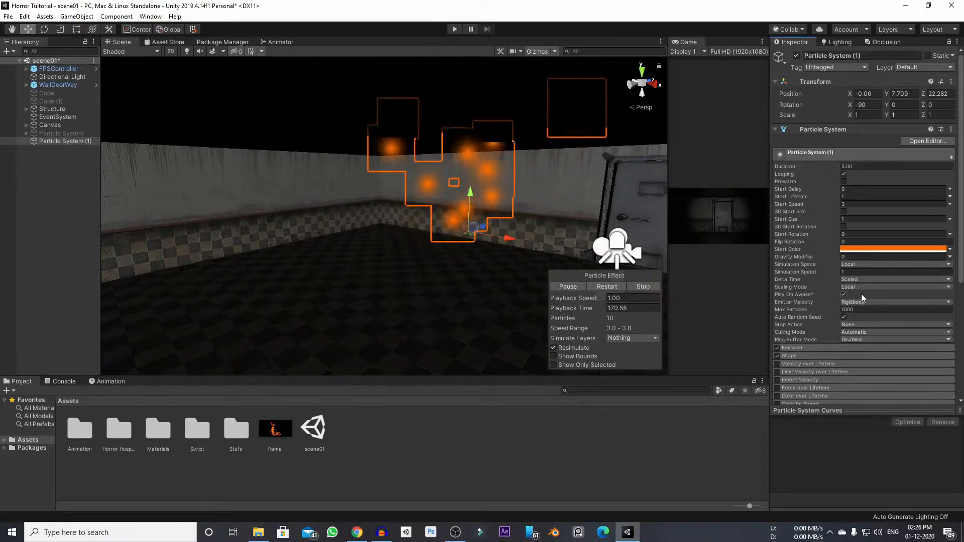
# Set the emission's Rate over Time to 100.
pyautogui.scroll(-3, 860, 293)
pyautogui.click(797, 257)
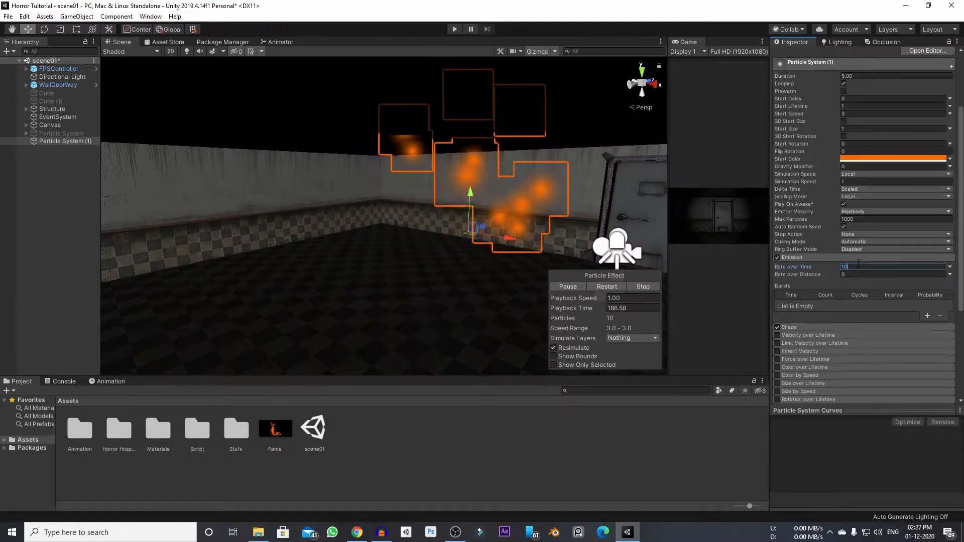
pyautogui.write('0')
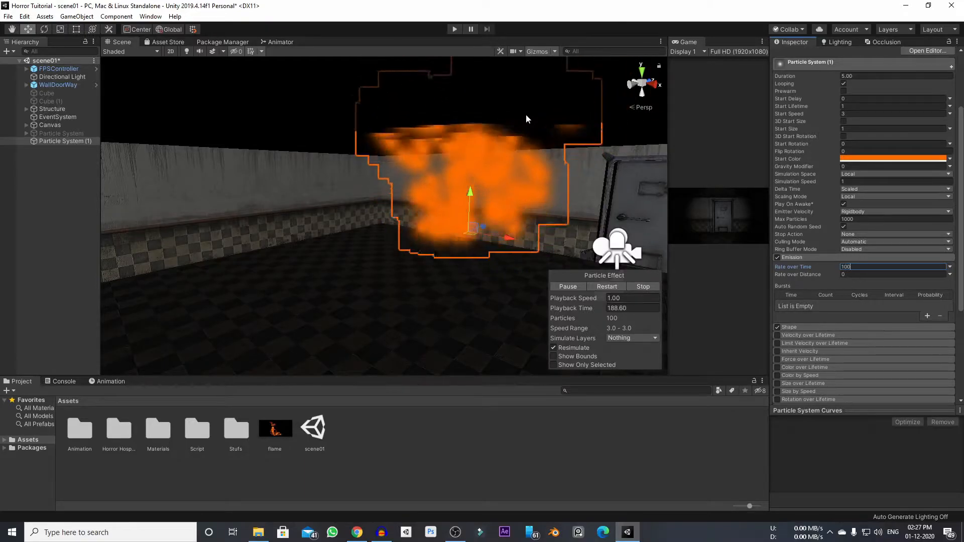
pyautogui.moveTo(519, 248); pyautogui.dragTo(516, 211, button='right')
pyautogui.moveTo(514, 230); pyautogui.dragTo(514, 217, button='middle')
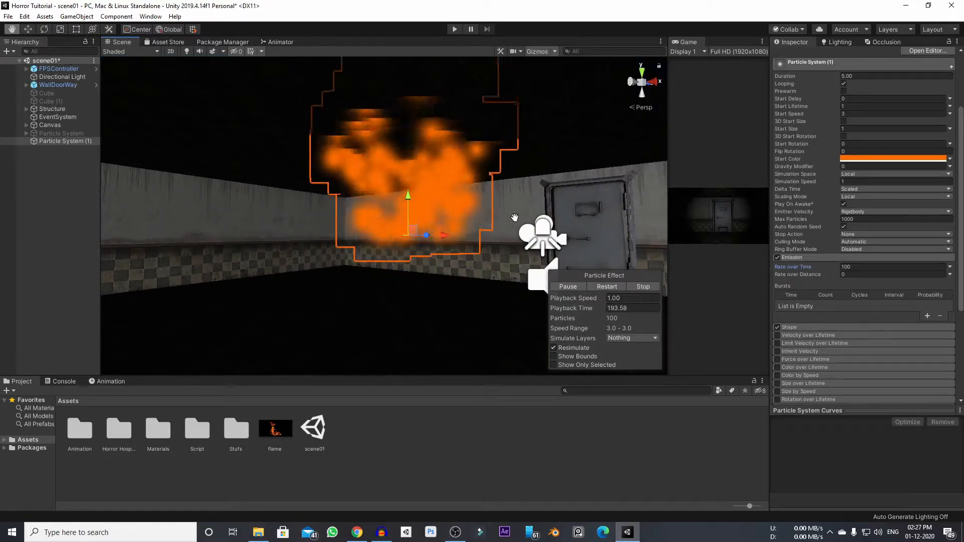
# Set the particles' Start Color to white, FFFFFF.
pyautogui.click(874, 159)
pyautogui.moveTo(282, 331); pyautogui.dragTo(289, 321)
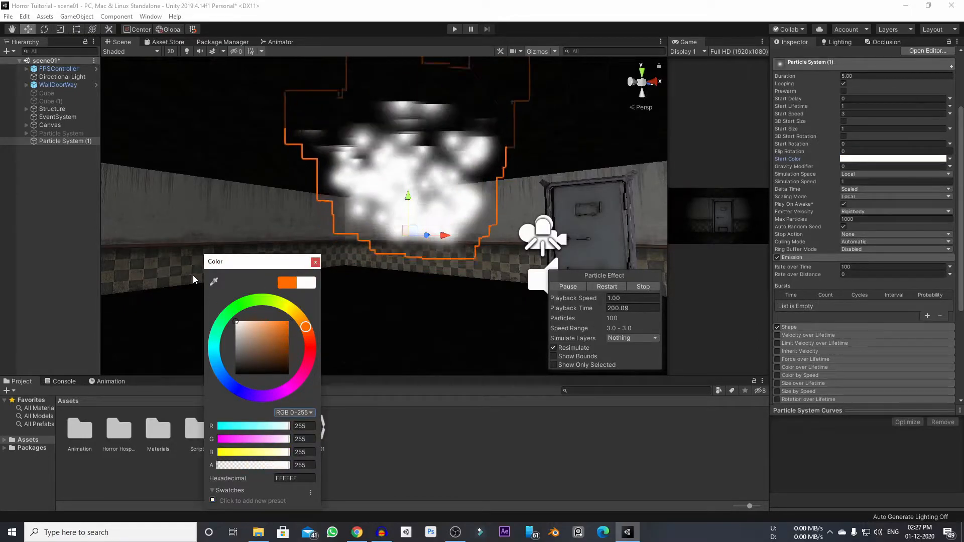
pyautogui.click(315, 262)
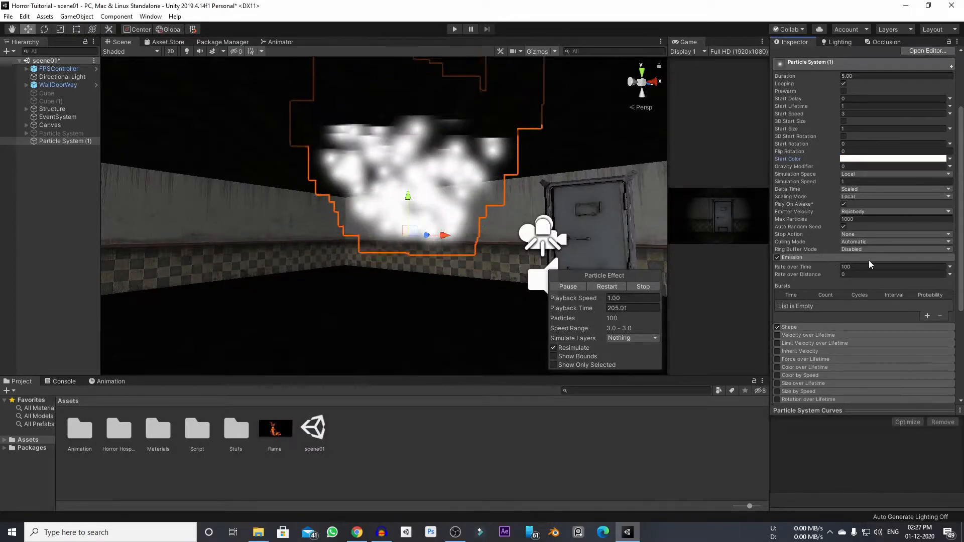
# Set the Angle of the particle system's cone emission shape to 0.
pyautogui.click(820, 256)
pyautogui.click(802, 265)
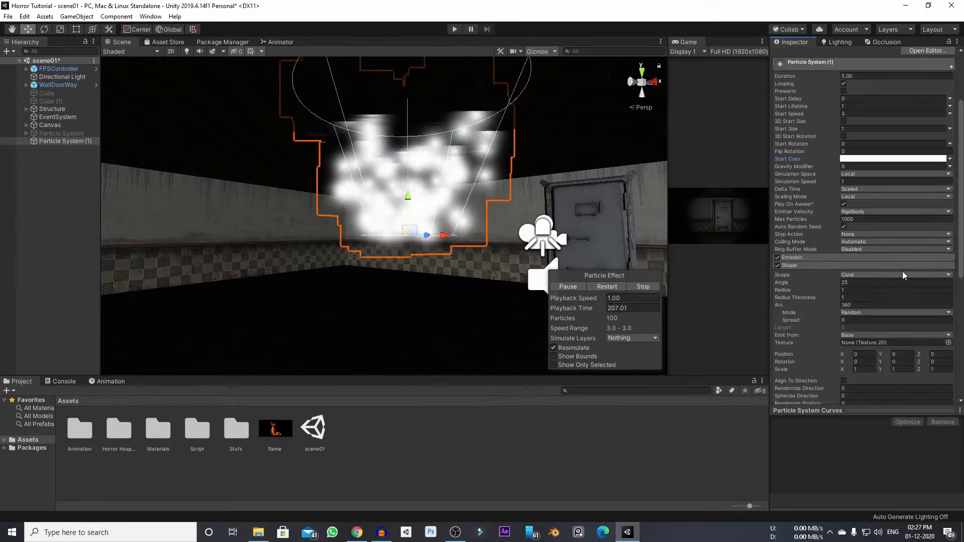
pyautogui.moveTo(484, 249); pyautogui.dragTo(501, 294, button='middle')
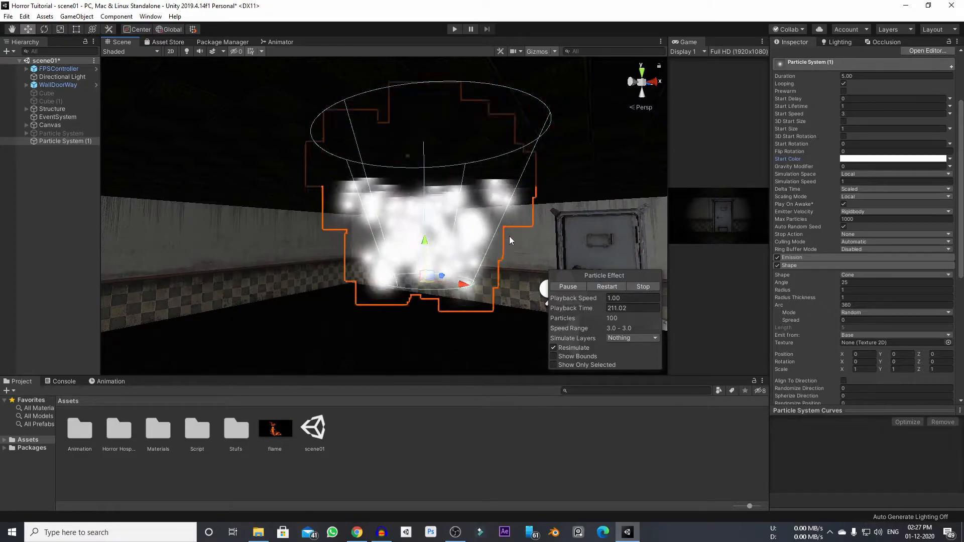
pyautogui.moveTo(453, 317); pyautogui.dragTo(452, 303, button='middle')
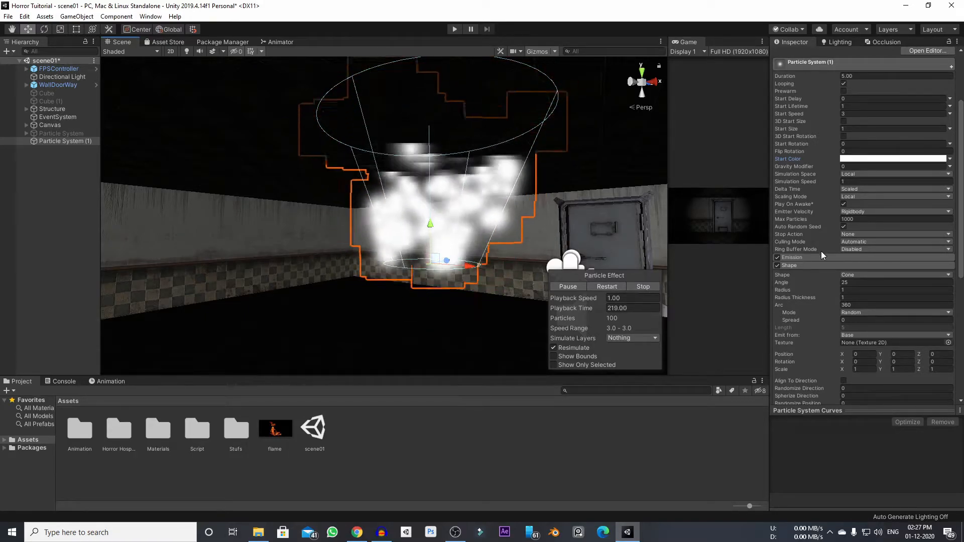
pyautogui.moveTo(836, 282); pyautogui.dragTo(639, 285)
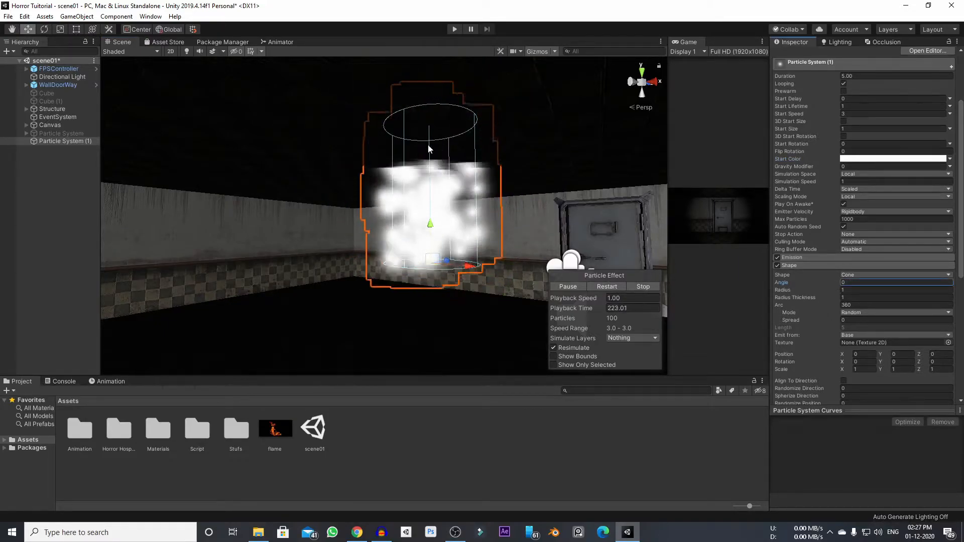
# Set the Radius of the cone emission shape to 0.05 and collapse the Shape module.
pyautogui.moveTo(836, 291); pyautogui.dragTo(827, 290)
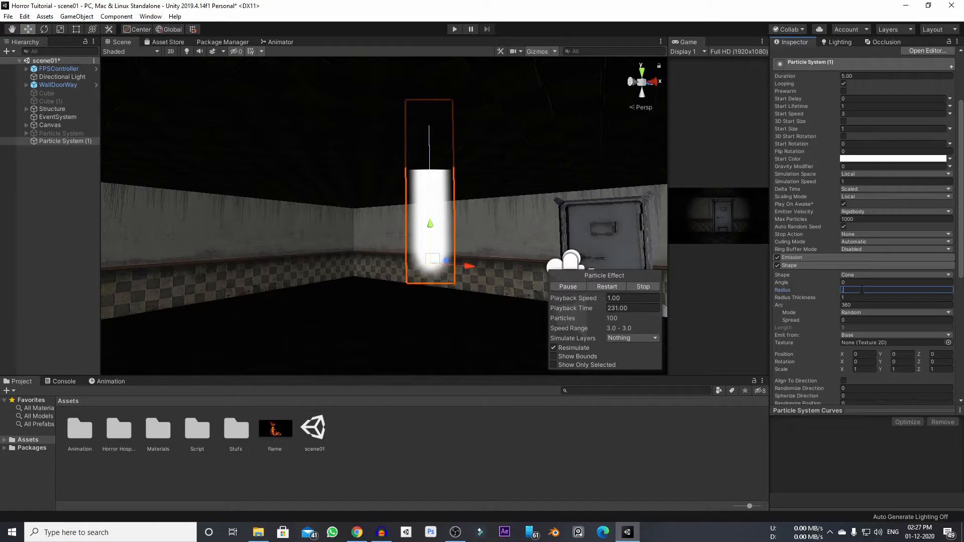
pyautogui.write('.05')
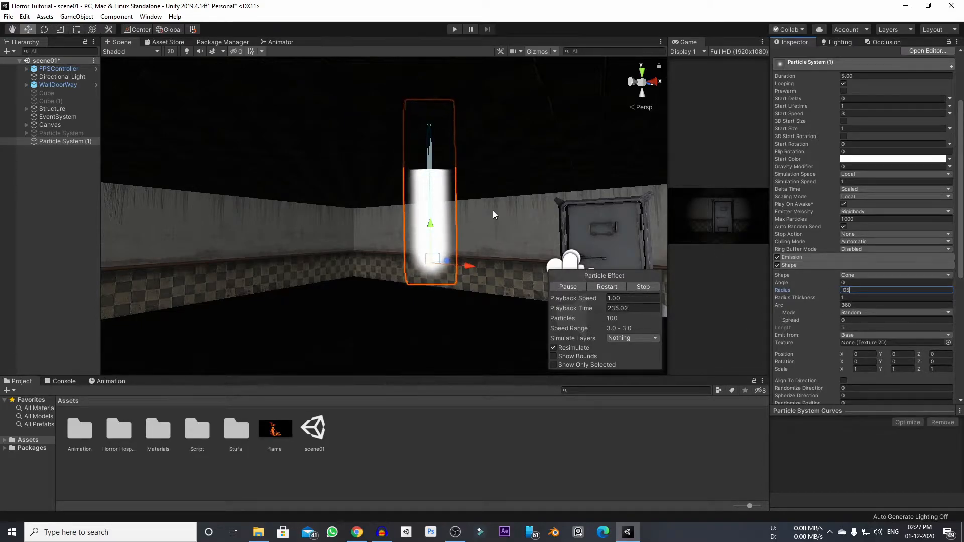
pyautogui.moveTo(532, 210); pyautogui.dragTo(531, 220, button='right')
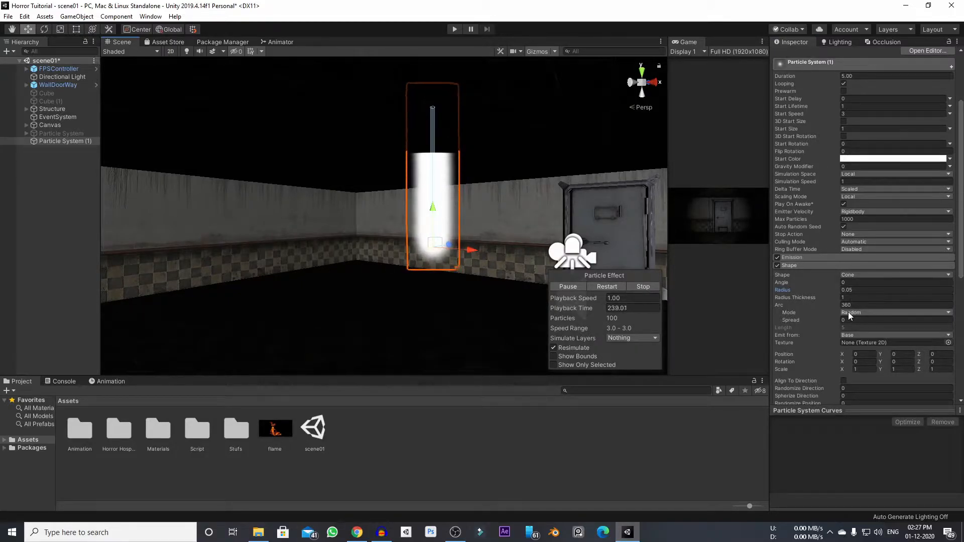
pyautogui.scroll(-3, 872, 363)
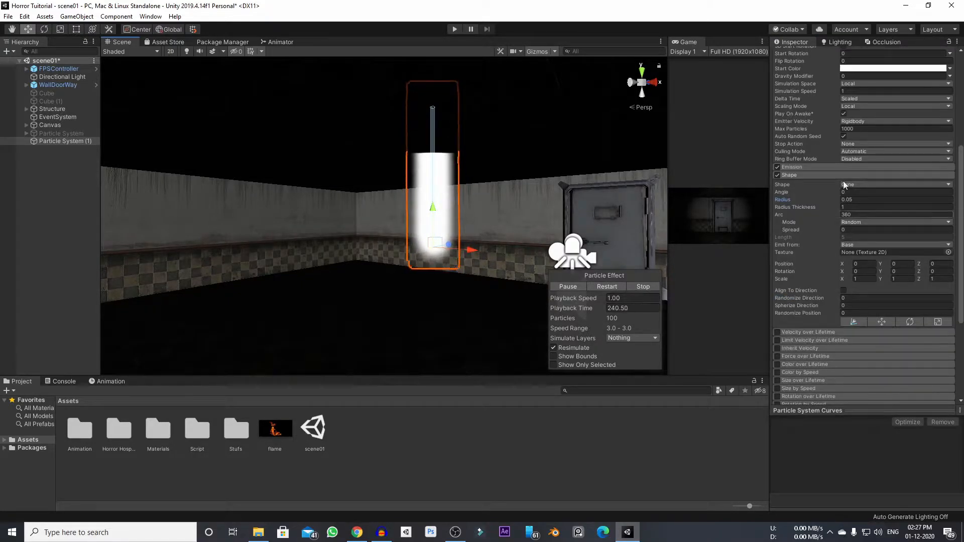
pyautogui.click(802, 174)
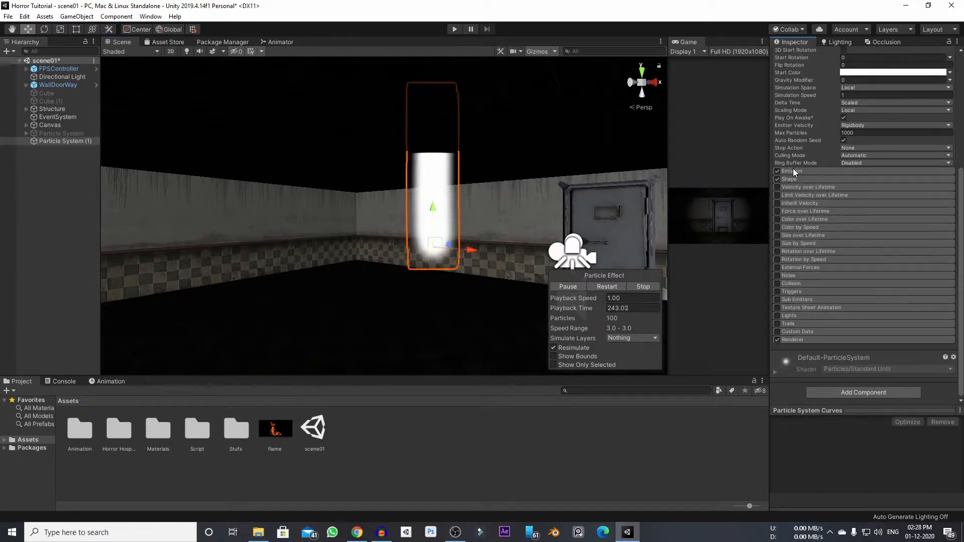
# Enable Color over Lifetime and set the starting color of its gradient to light orange, FFD573.
pyautogui.click(824, 219)
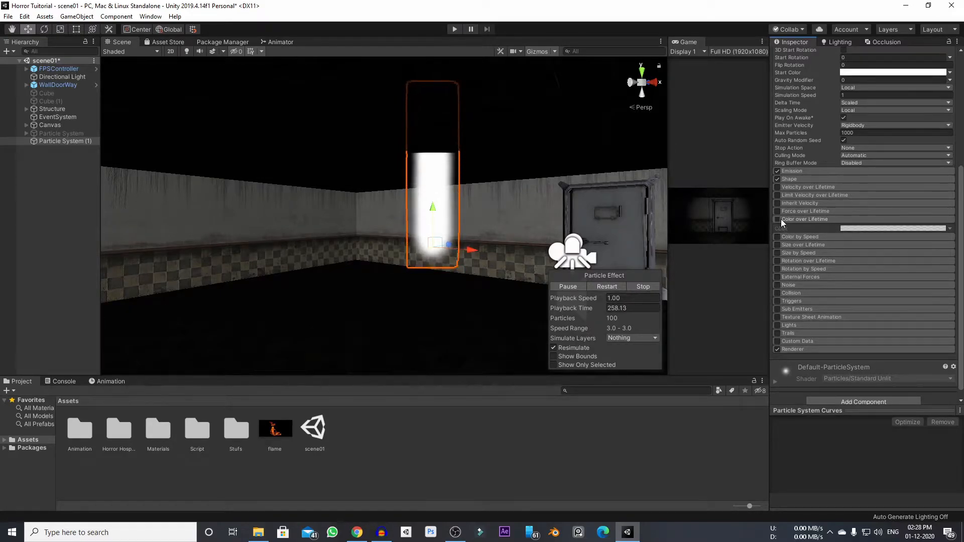
pyautogui.click(820, 219)
pyautogui.click(820, 220)
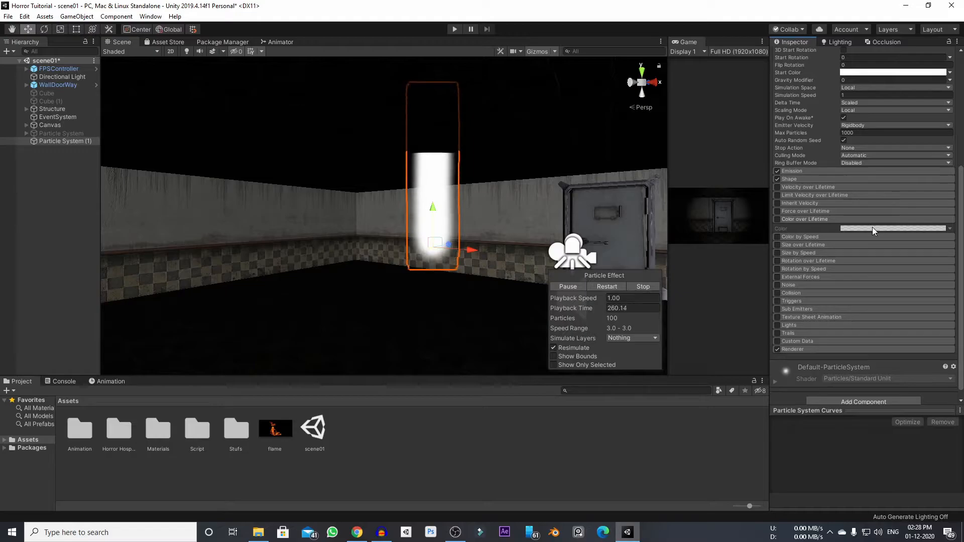
pyautogui.click(777, 219)
pyautogui.click(867, 228)
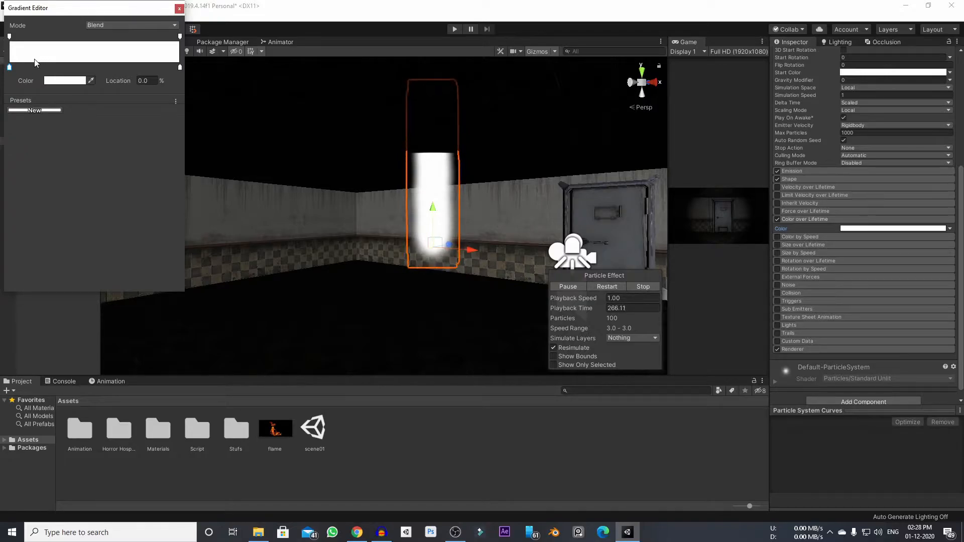
pyautogui.click(50, 84)
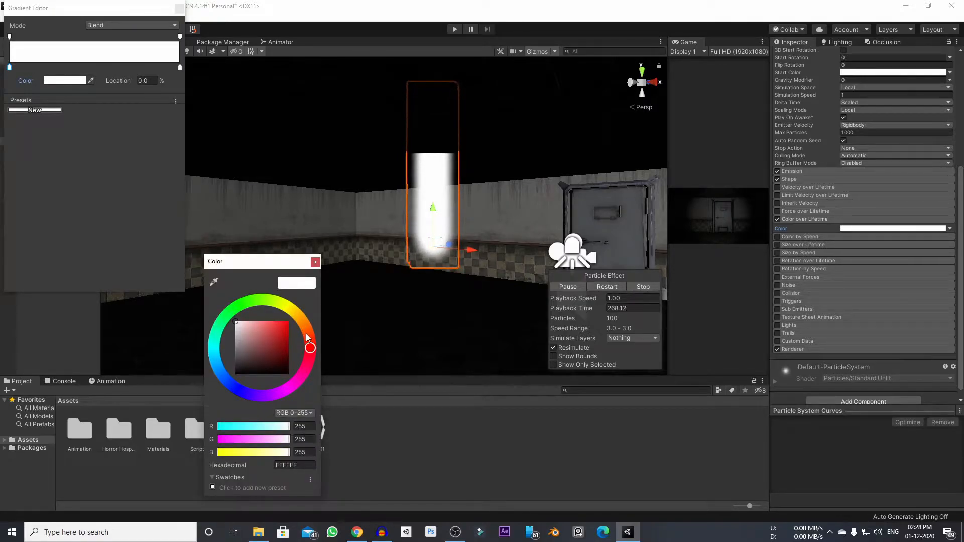
pyautogui.moveTo(315, 339); pyautogui.dragTo(310, 300)
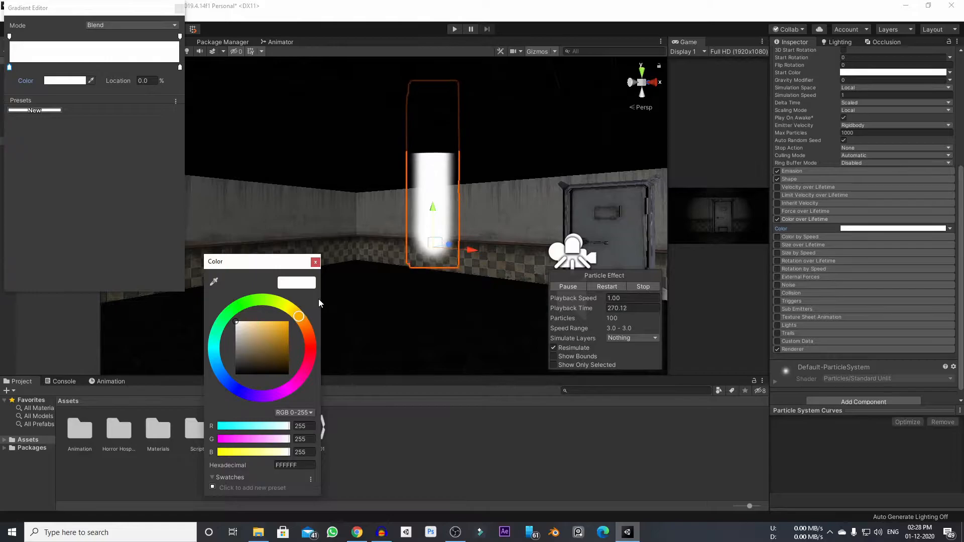
pyautogui.click(265, 321)
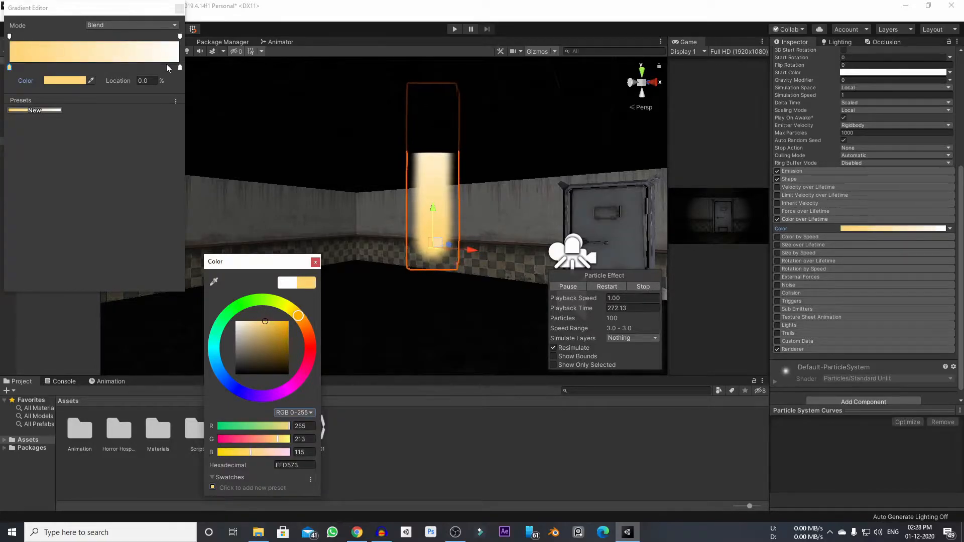
# Set the end color of the Color over Lifetime gradient to red, DB0000, and close the gradient editor.
pyautogui.click(180, 67)
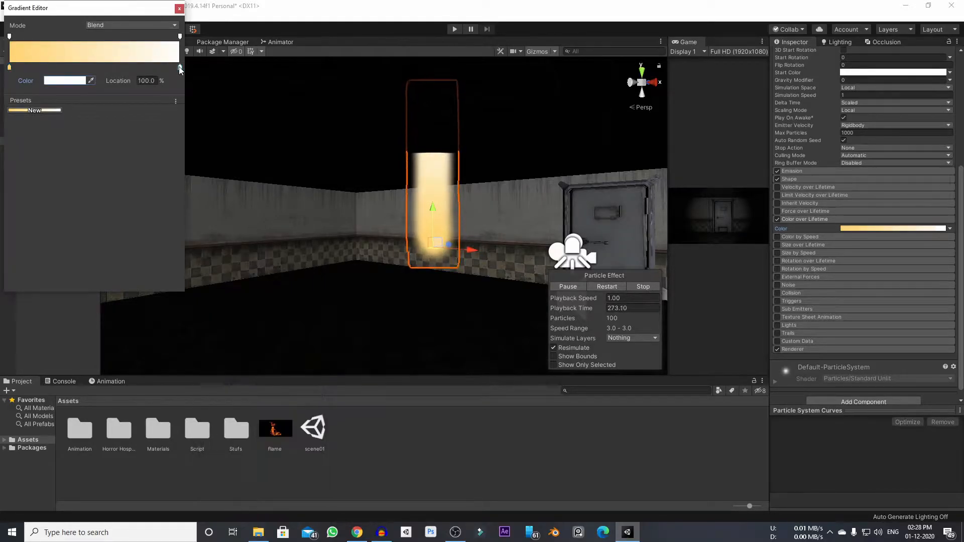
pyautogui.click(66, 81)
pyautogui.moveTo(269, 340); pyautogui.dragTo(328, 330)
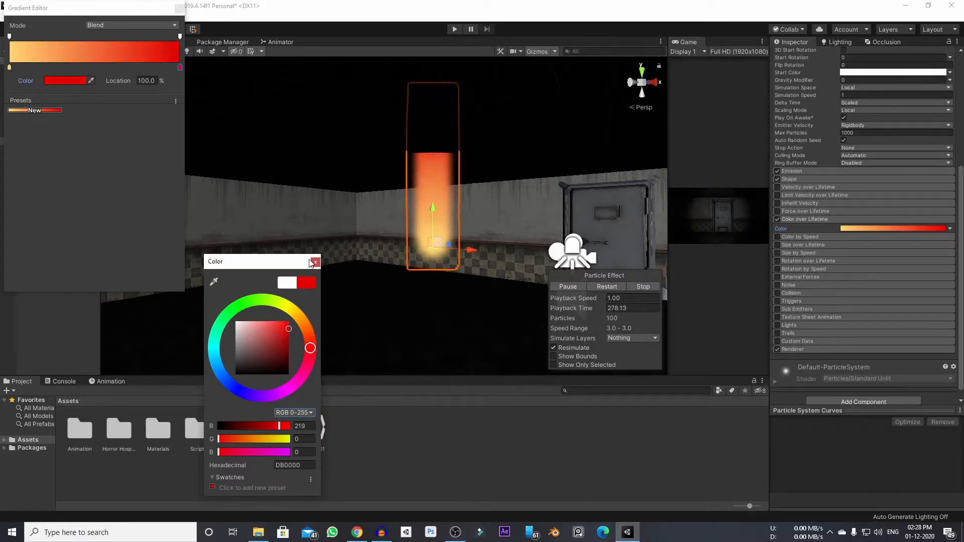
pyautogui.click(179, 9)
# Set the particles' Start Lifetime to 0.5 and Start Speed to 2.
pyautogui.moveTo(479, 131); pyautogui.dragTo(477, 137, button='middle')
pyautogui.scroll(5, 868, 194)
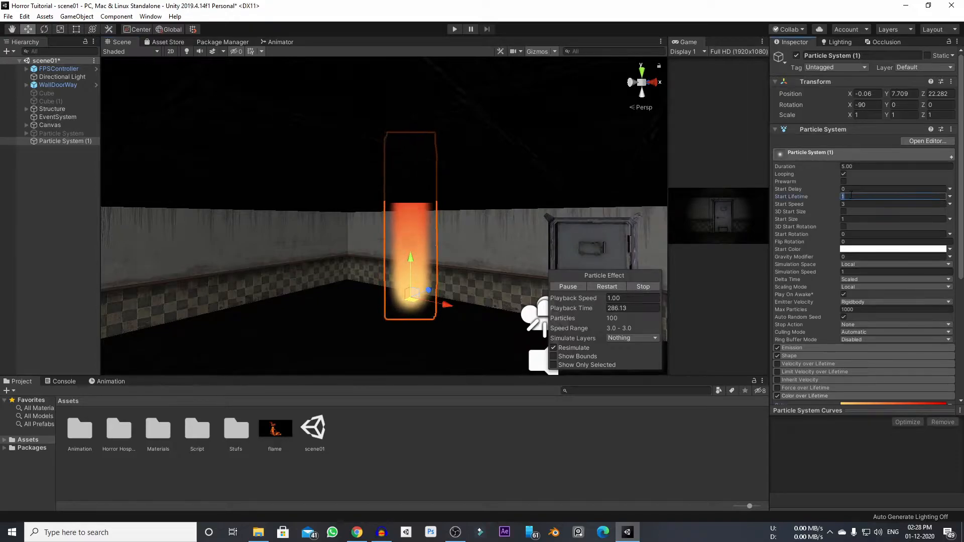
pyautogui.press('BackSpace')
pyautogui.write('0.5')
pyautogui.press('Return')
pyautogui.scroll(4, 533, 188)
pyautogui.click(859, 203)
pyautogui.write('2')
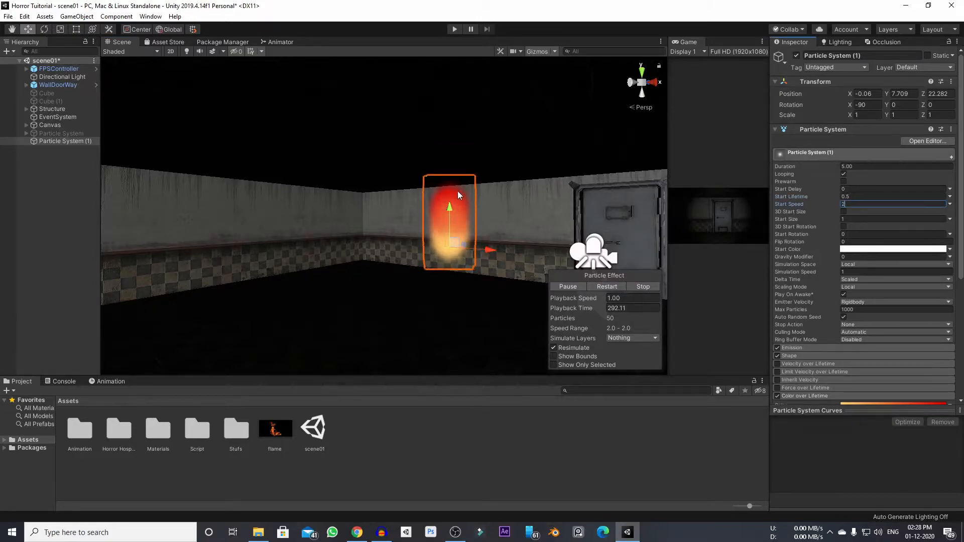
pyautogui.moveTo(471, 234)
pyautogui.mouseDown(button='middle')
pyautogui.moveTo(377, 224)
pyautogui.moveTo(464, 225)
pyautogui.mouseUp(button='middle')
# Enable Size over Lifetime and reshape its curve to start at 1.0 and fall to about 0.3 at the end.
pyautogui.scroll(-3, 810, 311)
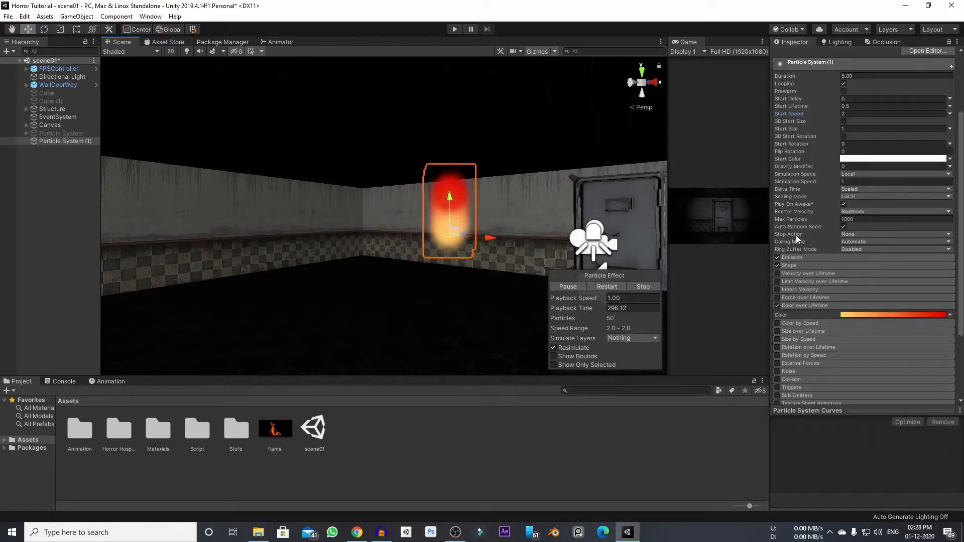
pyautogui.click(815, 330)
pyautogui.click(777, 331)
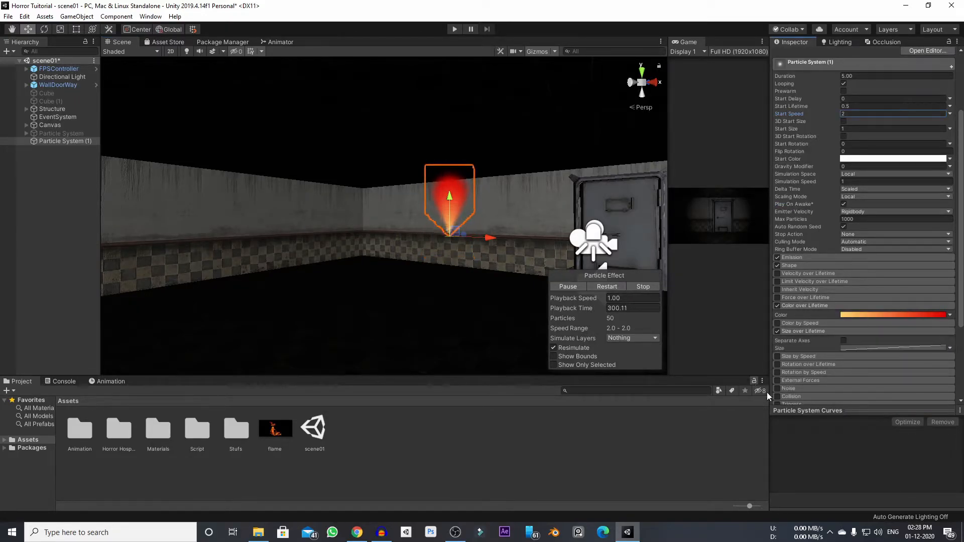
pyautogui.click(869, 349)
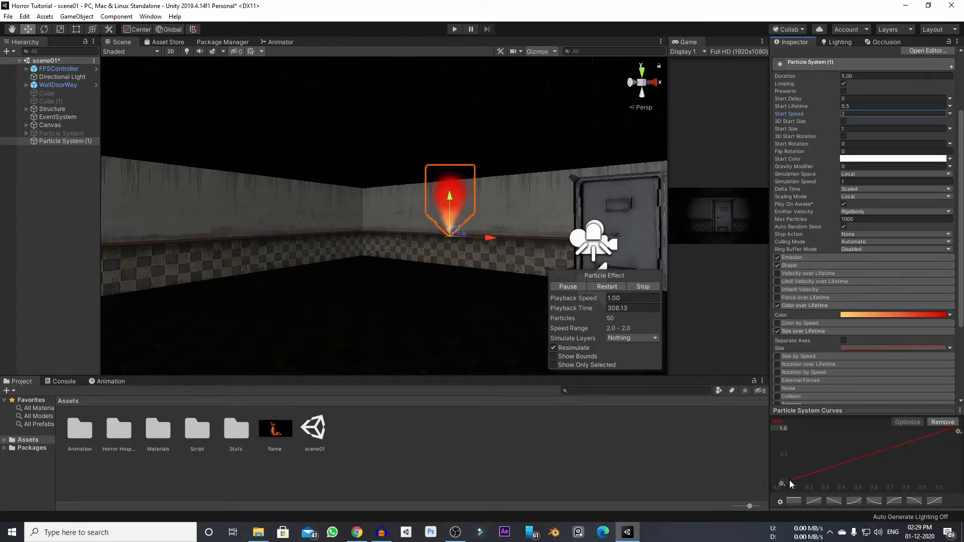
pyautogui.moveTo(790, 479); pyautogui.dragTo(789, 414)
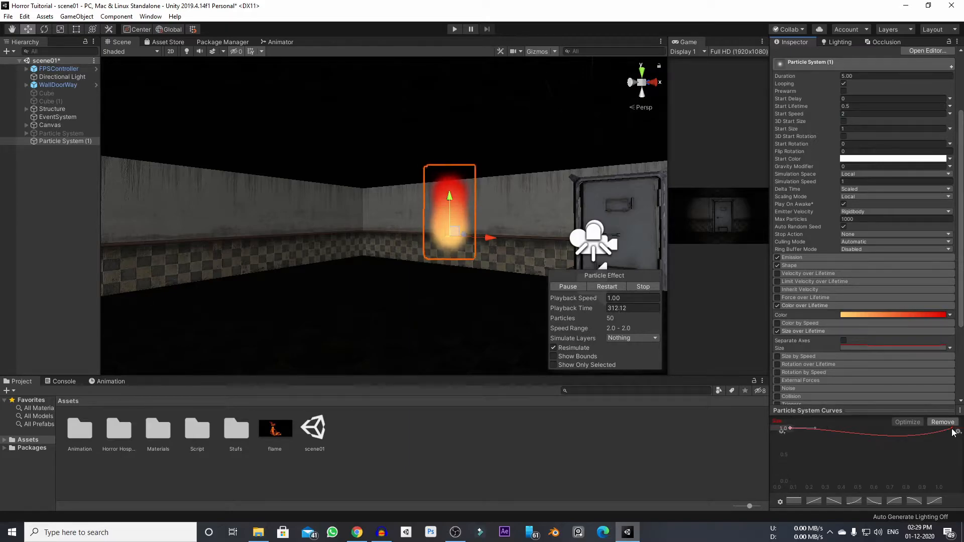
pyautogui.moveTo(952, 429); pyautogui.dragTo(956, 465)
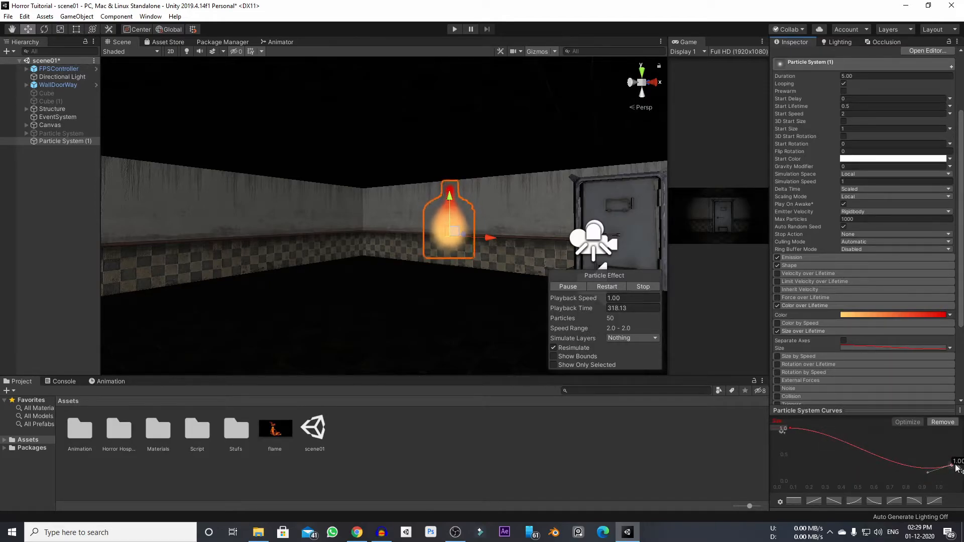
# Add a key partway along the Size over Lifetime curve, lower it, and reduce the curve's starting size.
pyautogui.press('f')
pyautogui.rightClick(828, 436)
pyautogui.click(851, 444)
pyautogui.moveTo(828, 436); pyautogui.dragTo(855, 459)
pyautogui.moveTo(797, 454); pyautogui.dragTo(796, 447)
pyautogui.scroll(-5, 438, 272)
pyautogui.moveTo(424, 195); pyautogui.dragTo(440, 244, button='middle')
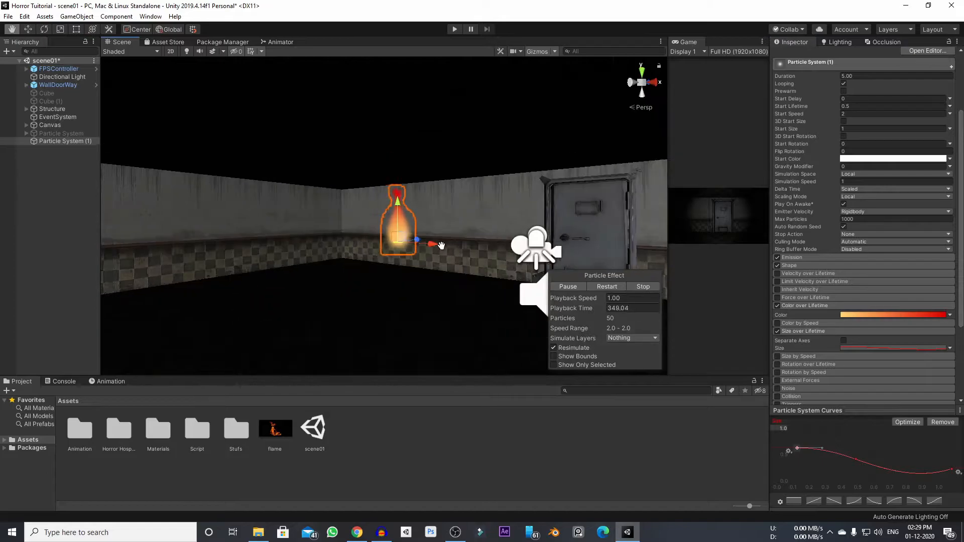
pyautogui.scroll(6, 406, 204)
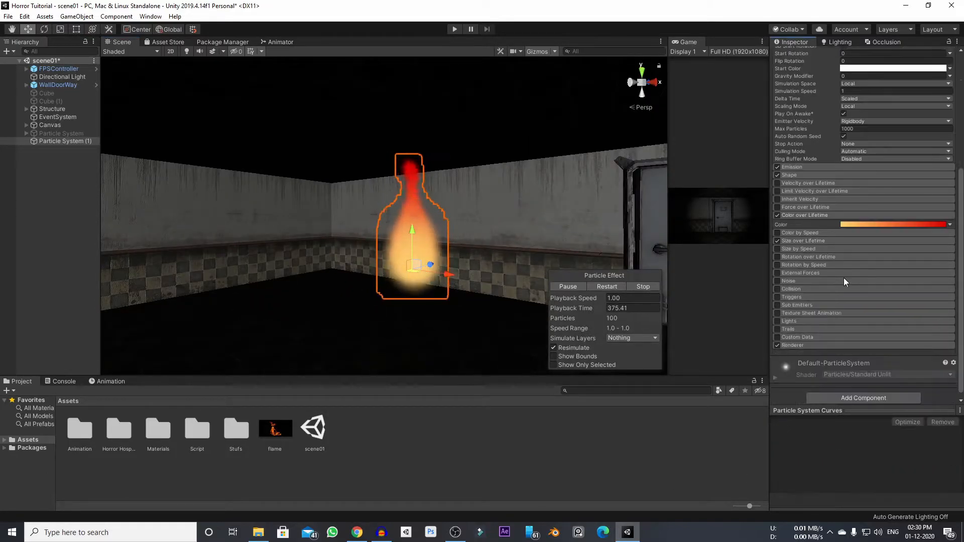
# Move the particle system beside the door to about X 1.98, Z 25.48, and widen the Game view.
pyautogui.click(413, 460)
pyautogui.moveTo(347, 219); pyautogui.dragTo(406, 241, button='right')
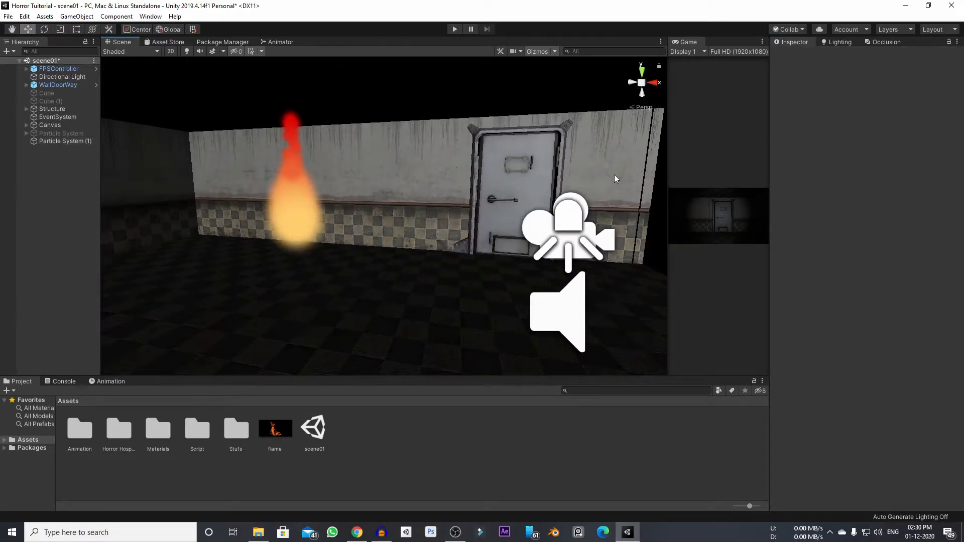
pyautogui.click(69, 143)
pyautogui.moveTo(408, 135); pyautogui.dragTo(347, 169, button='right')
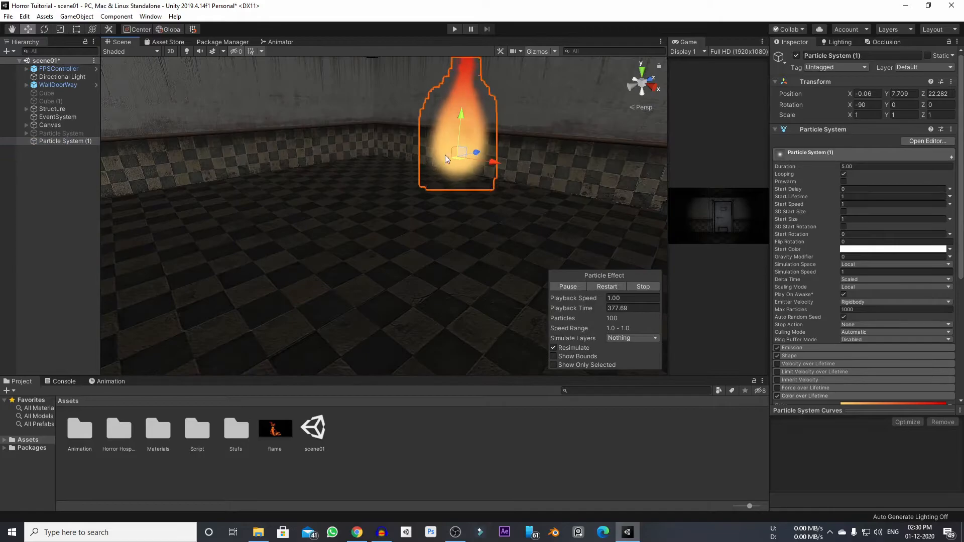
pyautogui.moveTo(473, 147); pyautogui.dragTo(553, 123)
pyautogui.moveTo(668, 151); pyautogui.dragTo(534, 141)
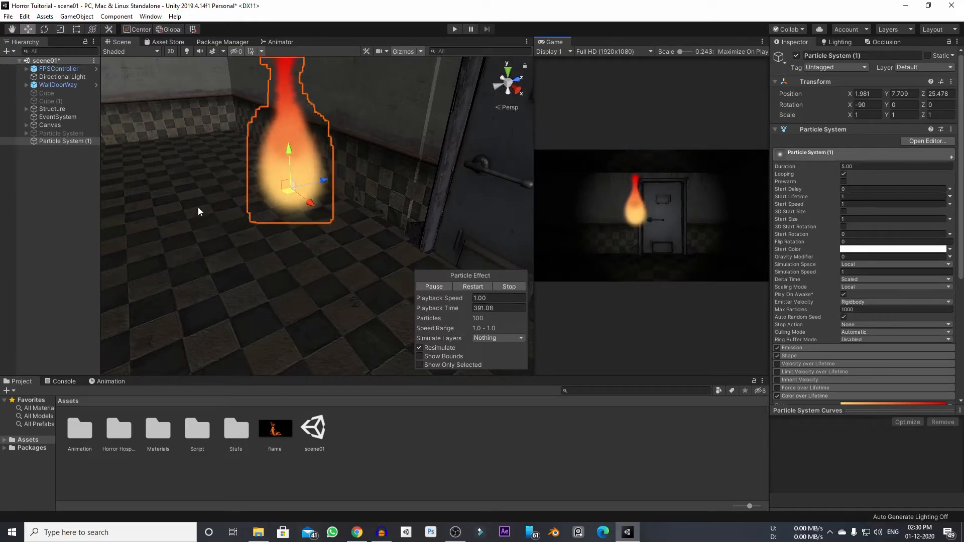
# Apply the flame texture from the Assets folder to the particle system as its material.
pyautogui.scroll(-5, 892, 323)
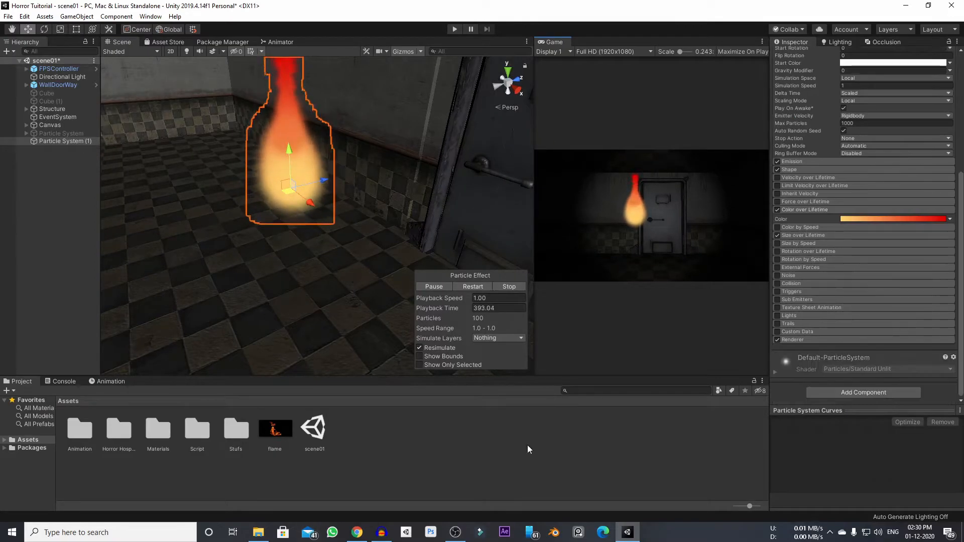
pyautogui.click(278, 433)
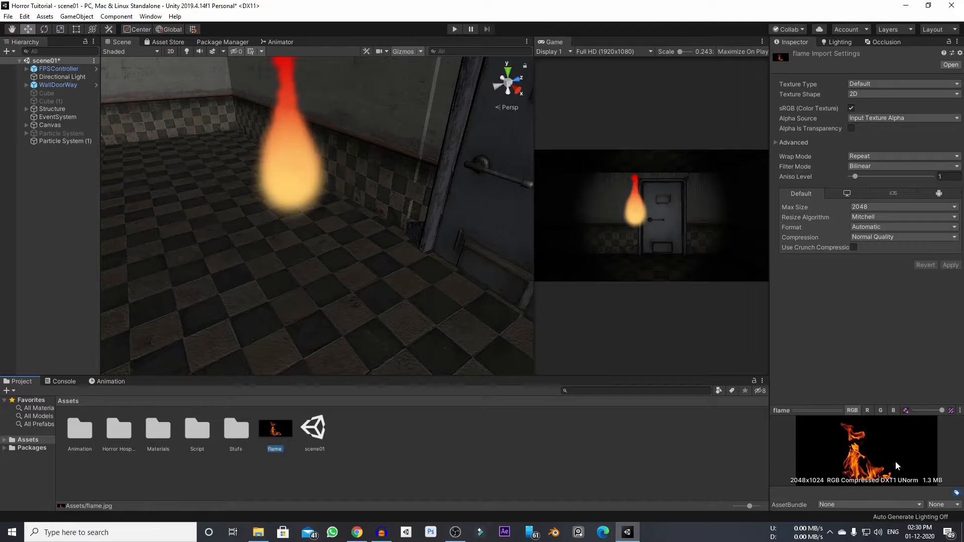
pyautogui.click(80, 141)
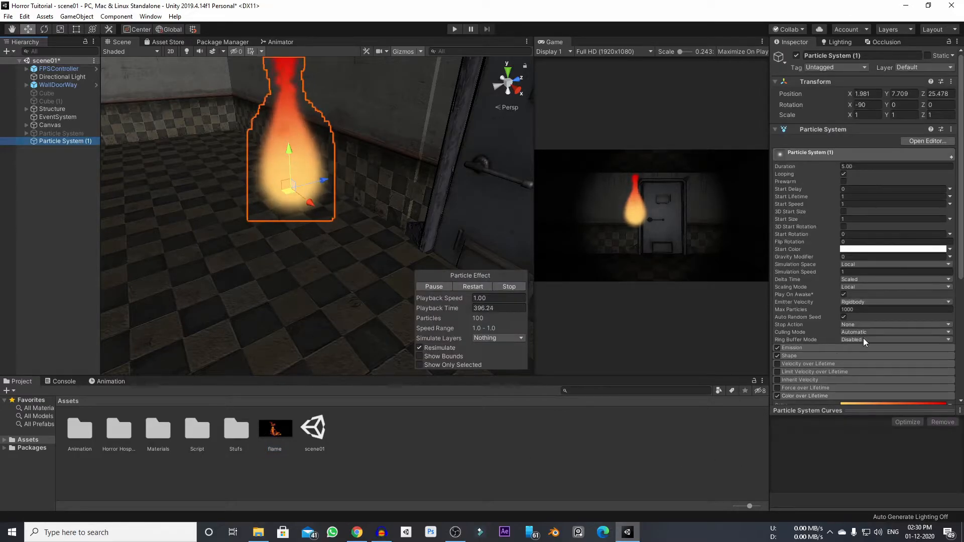
pyautogui.scroll(-5, 854, 340)
pyautogui.moveTo(272, 436); pyautogui.dragTo(864, 387)
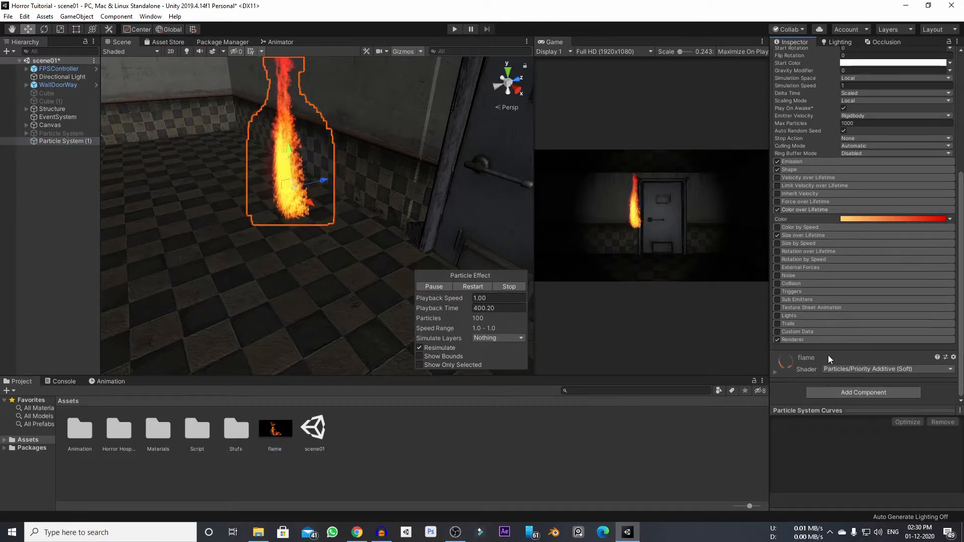
# Enlarge the Game view and compare the flame with Color over Lifetime disabled and enabled.
pyautogui.moveTo(318, 261)
pyautogui.mouseDown(button='middle')
pyautogui.moveTo(334, 256)
pyautogui.moveTo(316, 258)
pyautogui.mouseUp(button='middle')
pyautogui.scroll(-2, 334, 255)
pyautogui.moveTo(532, 197); pyautogui.dragTo(3, 351)
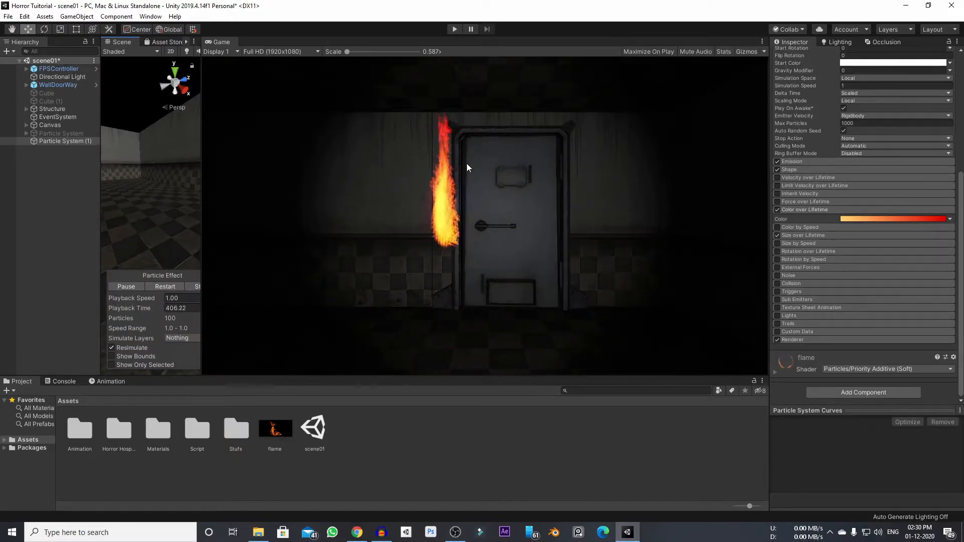
pyautogui.click(776, 209)
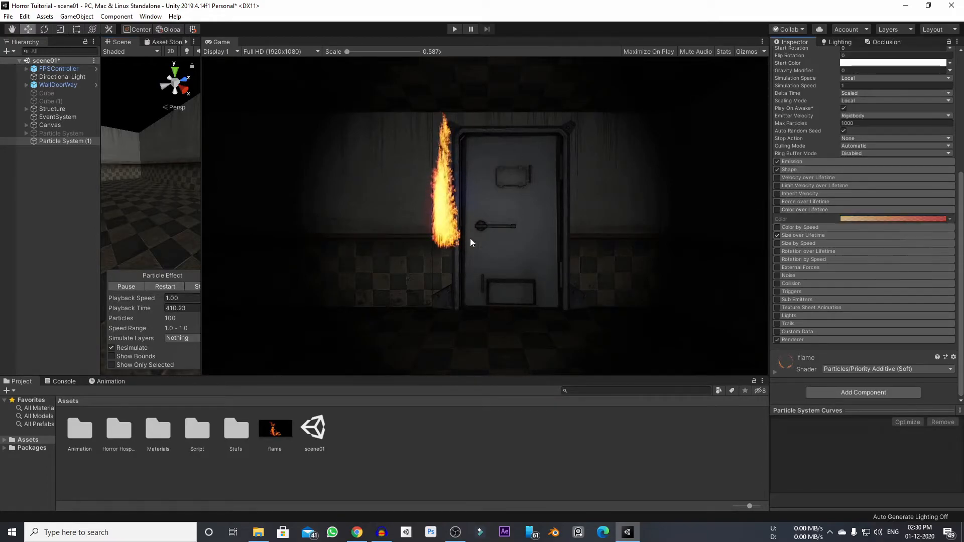
pyautogui.click(777, 209)
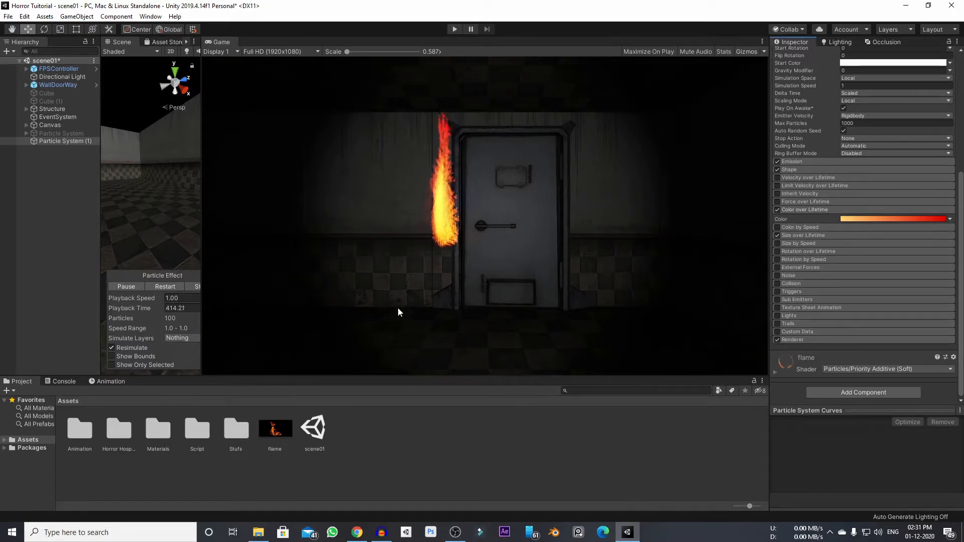
# Shift the starting color of the Color over Lifetime gradient to a redder orange hue.
pyautogui.click(868, 219)
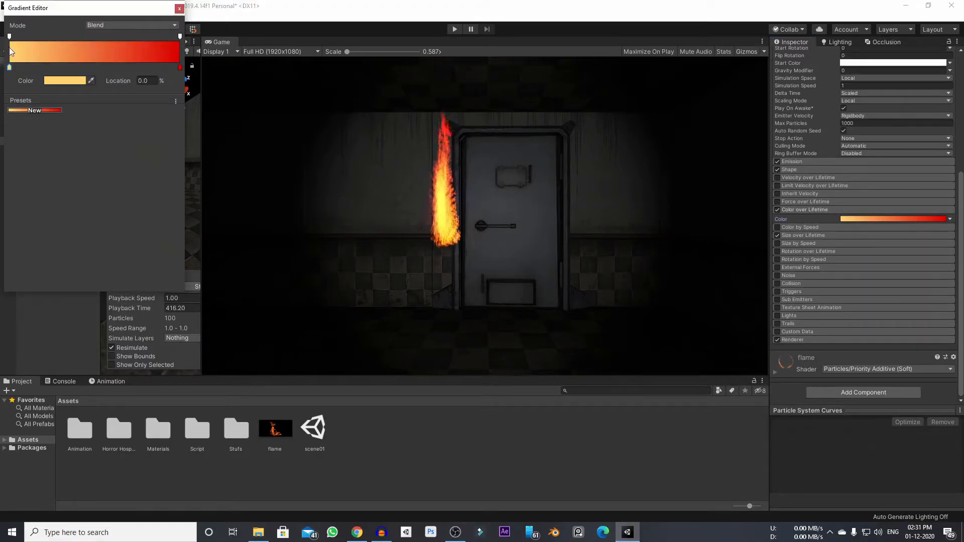
pyautogui.click(53, 82)
pyautogui.moveTo(300, 317); pyautogui.dragTo(312, 327)
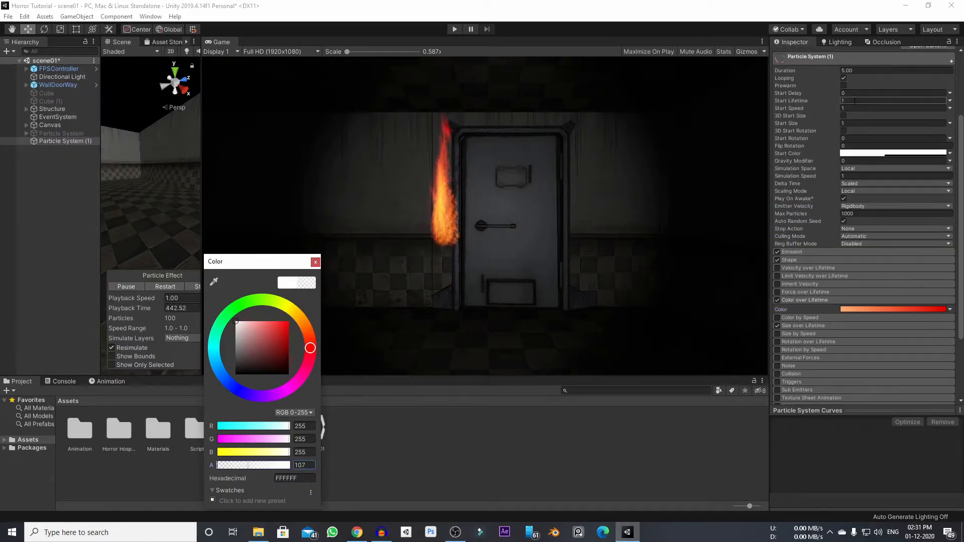
pyautogui.scroll(-3, 870, 252)
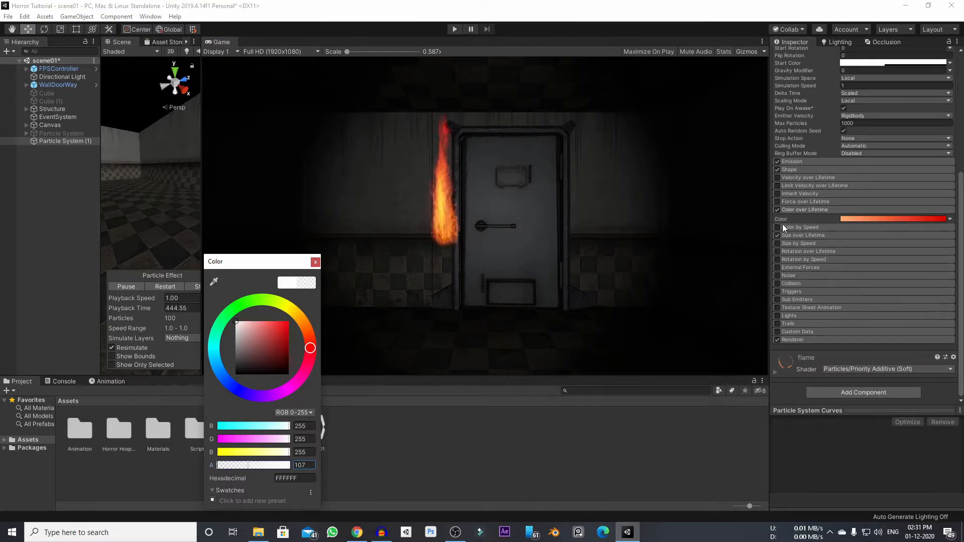
# Reshape the Size over Lifetime curve so the particles shrink to nearly zero at about 0.7 of their lifetime.
pyautogui.click(820, 235)
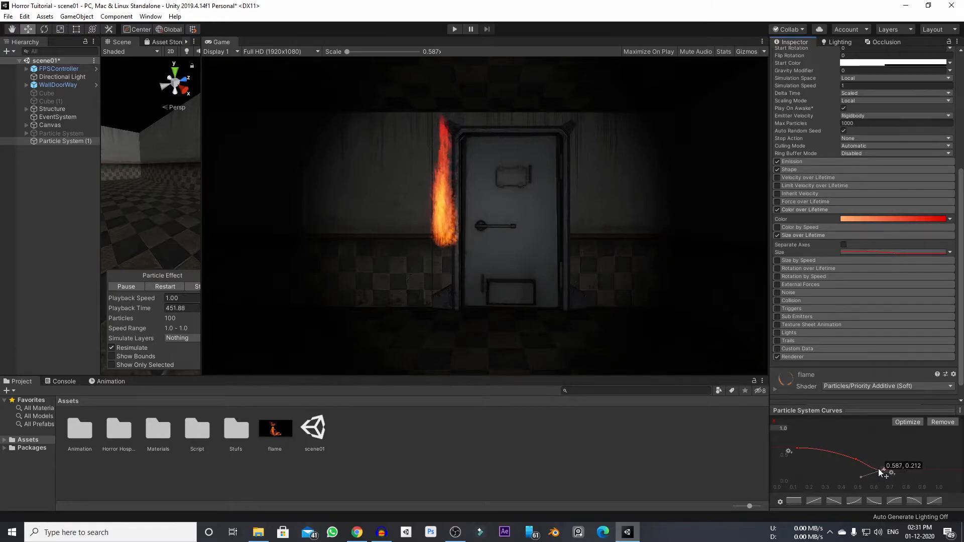
pyautogui.moveTo(860, 472); pyautogui.dragTo(889, 481)
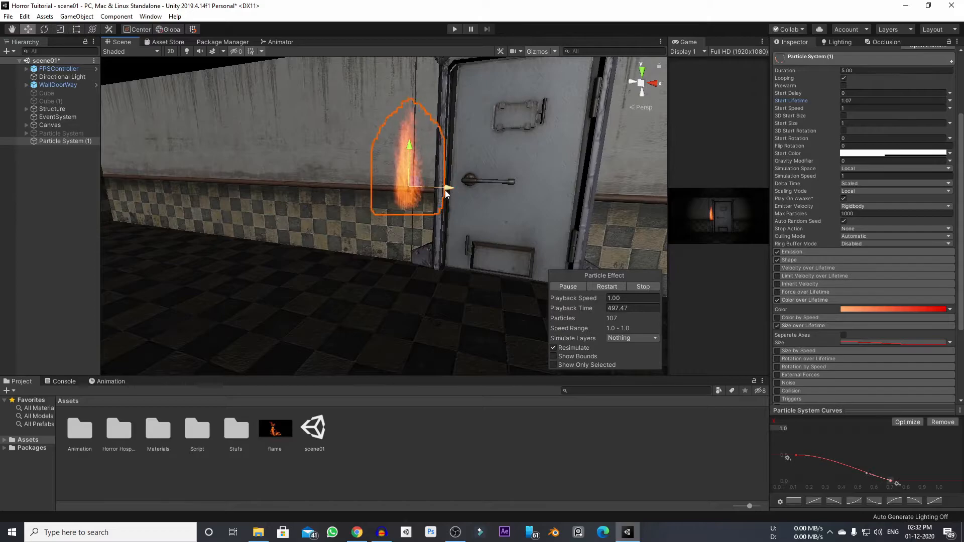
# Move the particle system along the wall, away from the door.
pyautogui.moveTo(427, 179); pyautogui.dragTo(286, 170)
pyautogui.moveTo(385, 160); pyautogui.dragTo(343, 169, button='right')
pyautogui.moveTo(379, 156)
pyautogui.mouseDown()
pyautogui.moveTo(444, 134)
pyautogui.moveTo(445, 153)
pyautogui.moveTo(378, 152)
pyautogui.mouseUp()
pyautogui.moveTo(389, 152); pyautogui.dragTo(633, 159, button='right')
pyautogui.moveTo(431, 156); pyautogui.dragTo(411, 118, button='right')
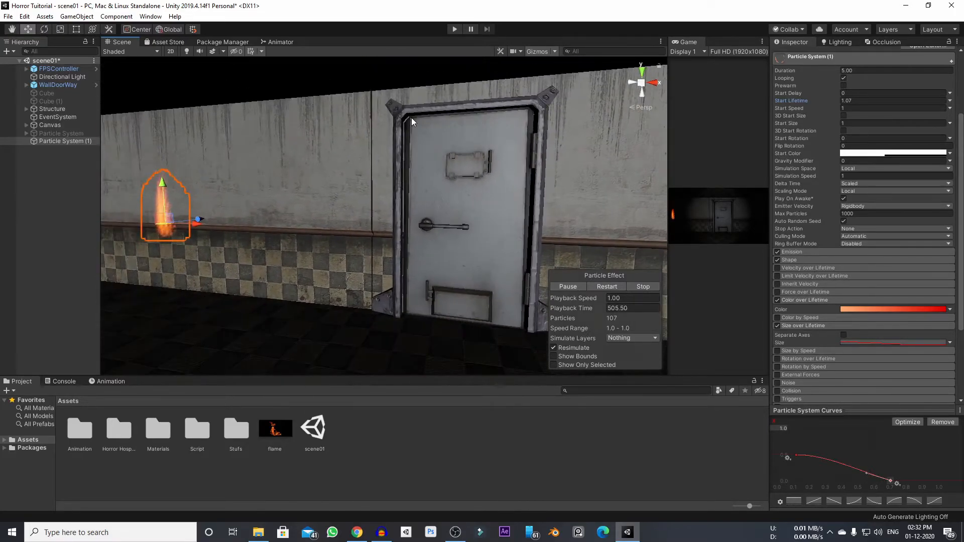
# Enable scene lighting in the Scene view and move the particle system farther into the dark, to about X -4.43, Z 26.18.
pyautogui.click(186, 50)
pyautogui.moveTo(260, 128); pyautogui.dragTo(350, 130, button='middle')
pyautogui.moveTo(393, 158); pyautogui.dragTo(567, 161, button='middle')
pyautogui.moveTo(515, 228); pyautogui.dragTo(266, 225)
pyautogui.moveTo(433, 246); pyautogui.dragTo(576, 261, button='middle')
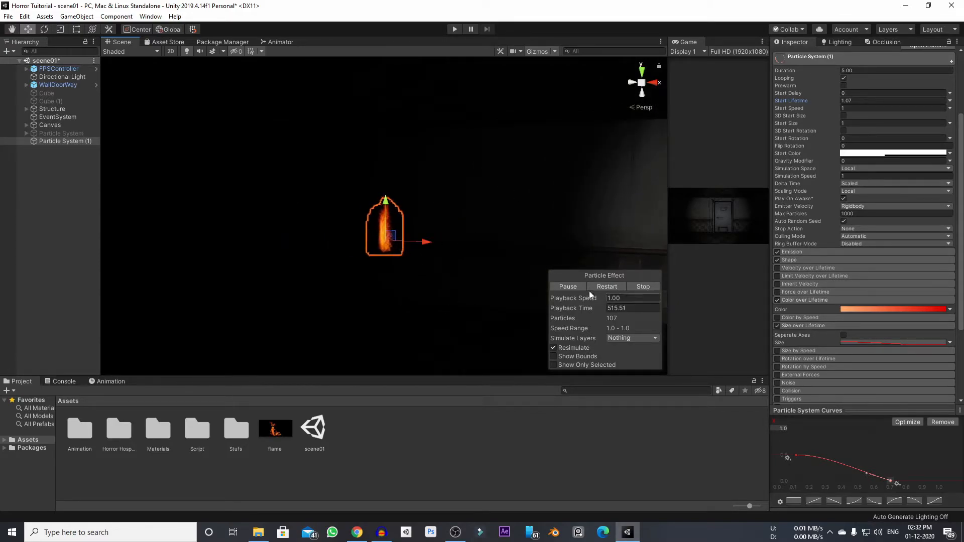
pyautogui.click(437, 446)
pyautogui.moveTo(449, 263); pyautogui.dragTo(479, 274, button='right')
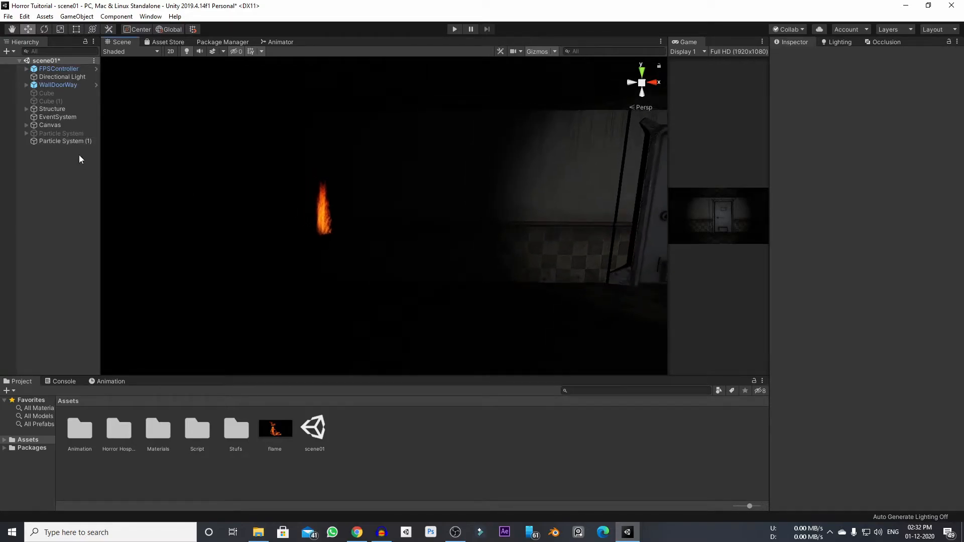
# Add a point light as a child of the flame particle system.
pyautogui.rightClick(53, 141)
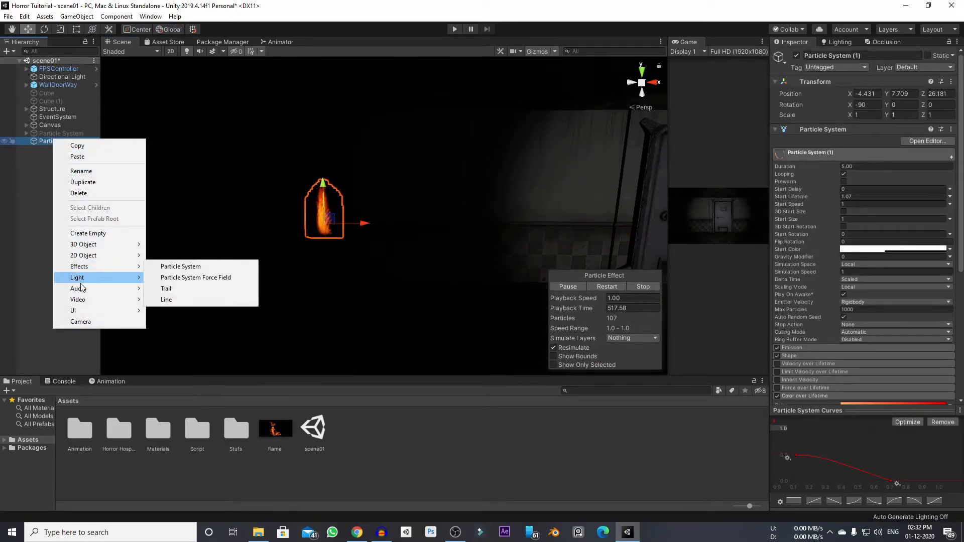
pyautogui.moveTo(85, 280)
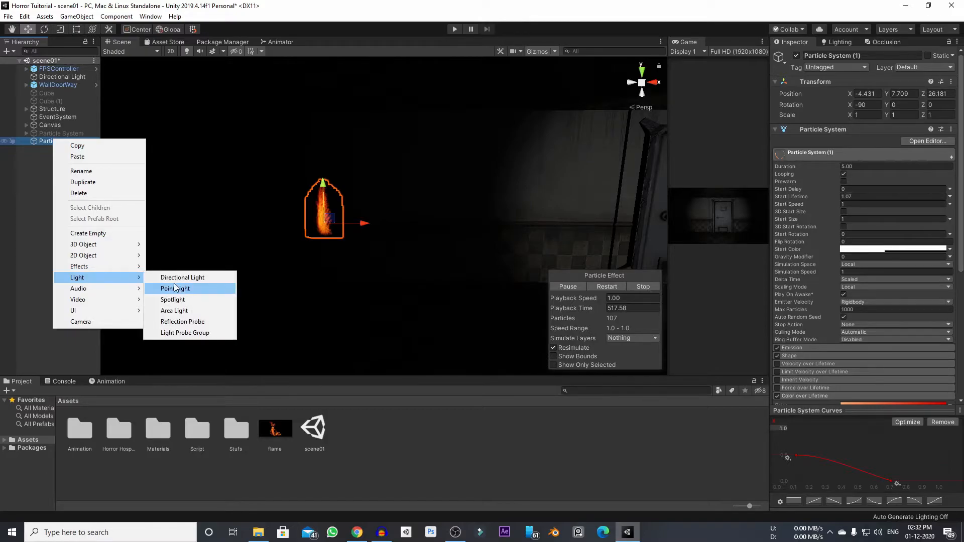
pyautogui.click(192, 289)
pyautogui.moveTo(408, 240); pyautogui.dragTo(344, 260, button='right')
pyautogui.moveTo(357, 250); pyautogui.dragTo(279, 260, button='middle')
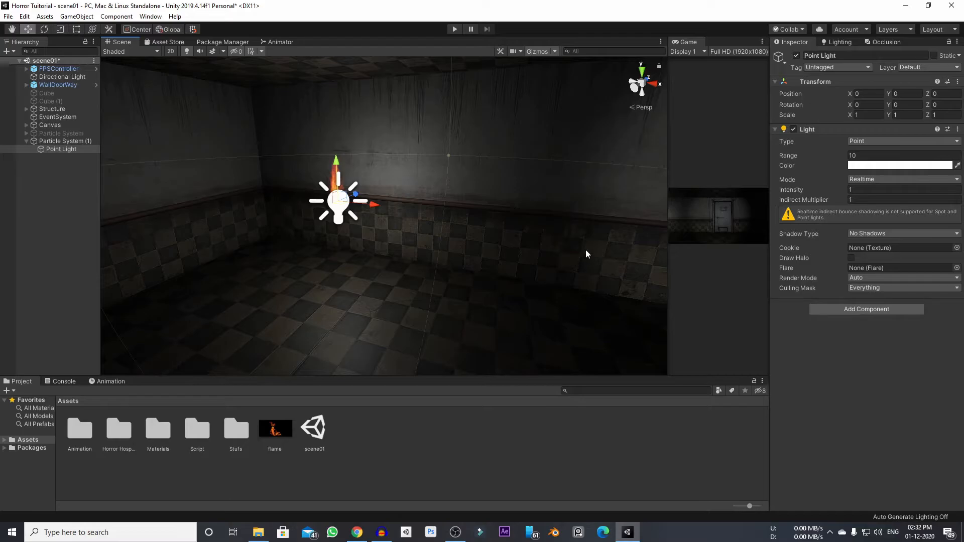
# Sample the flame's orange as the point light's color and raise the light slightly to Z 0.051.
pyautogui.click(957, 165)
pyautogui.click(340, 166)
pyautogui.moveTo(335, 155); pyautogui.dragTo(335, 151)
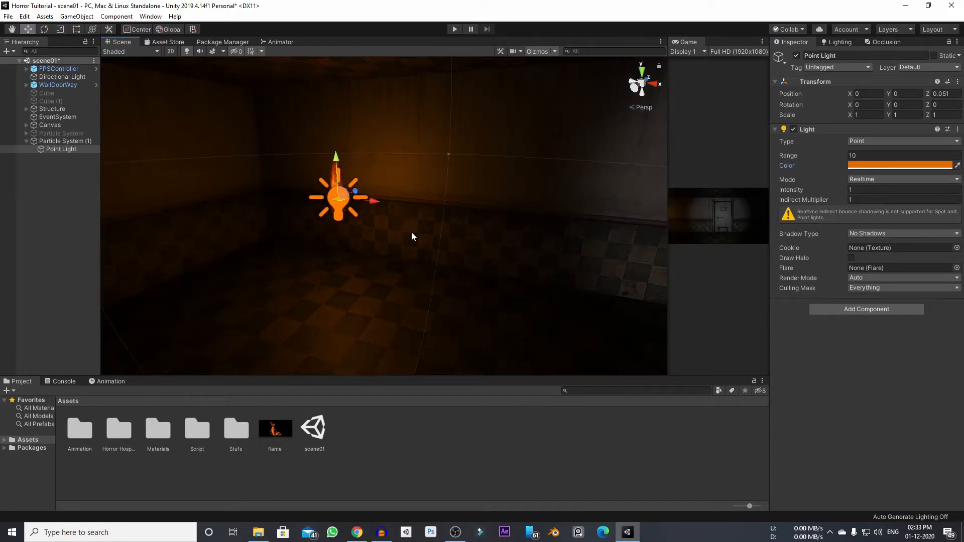
pyautogui.press('f')
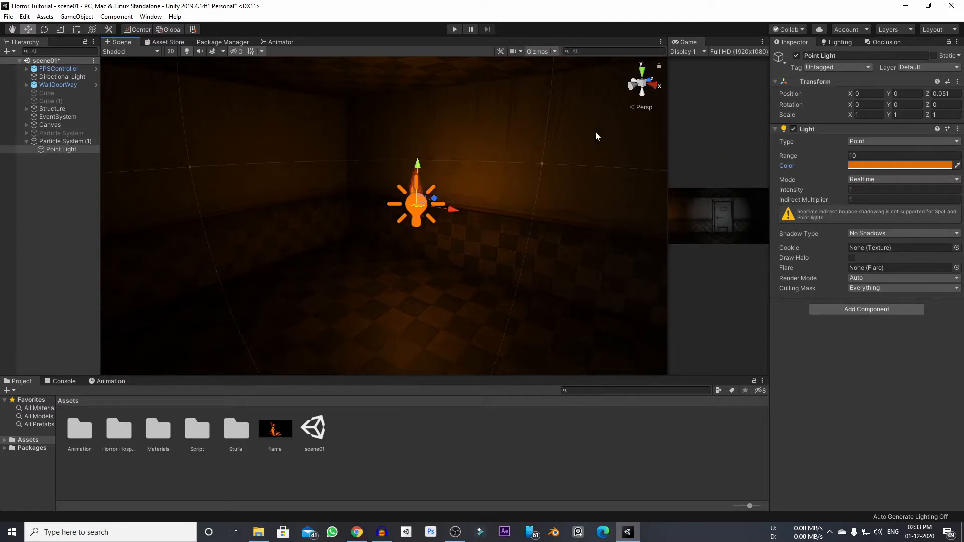
# Reduce the point light's range to 6 and resize the Scene and Game views to similar widths.
pyautogui.click(848, 156)
pyautogui.moveTo(847, 157); pyautogui.dragTo(823, 158)
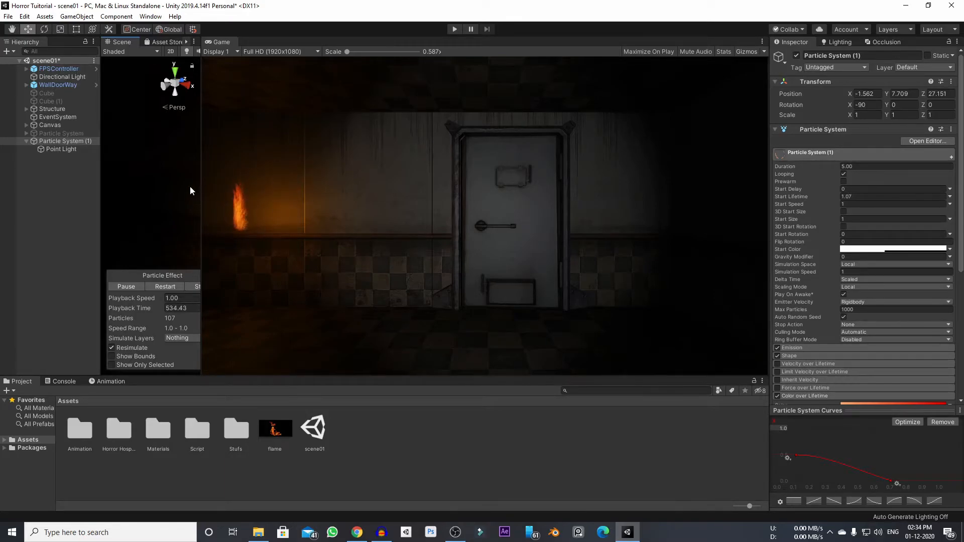
pyautogui.click(66, 150)
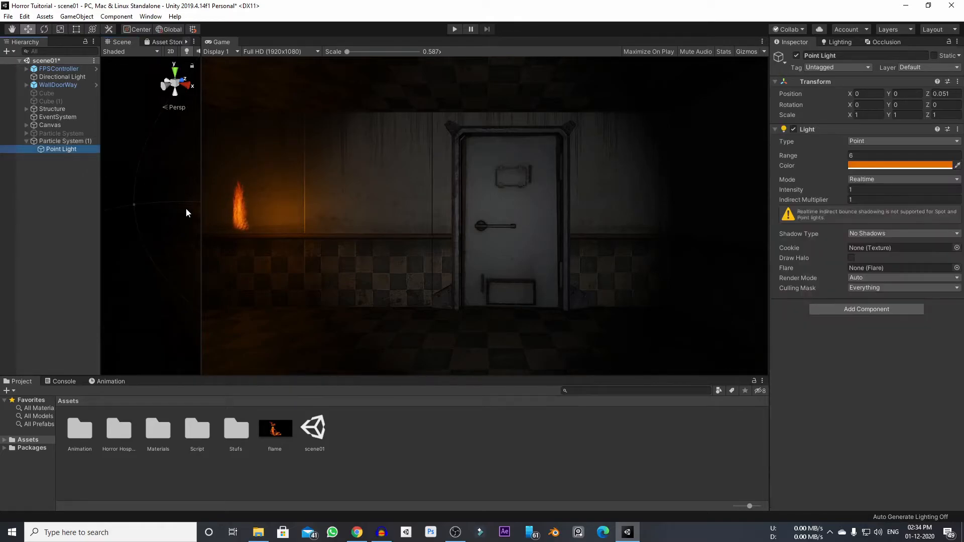
pyautogui.moveTo(201, 172); pyautogui.dragTo(568, 173)
pyautogui.moveTo(304, 238); pyautogui.dragTo(372, 204, button='right')
pyautogui.moveTo(568, 215); pyautogui.dragTo(379, 221)
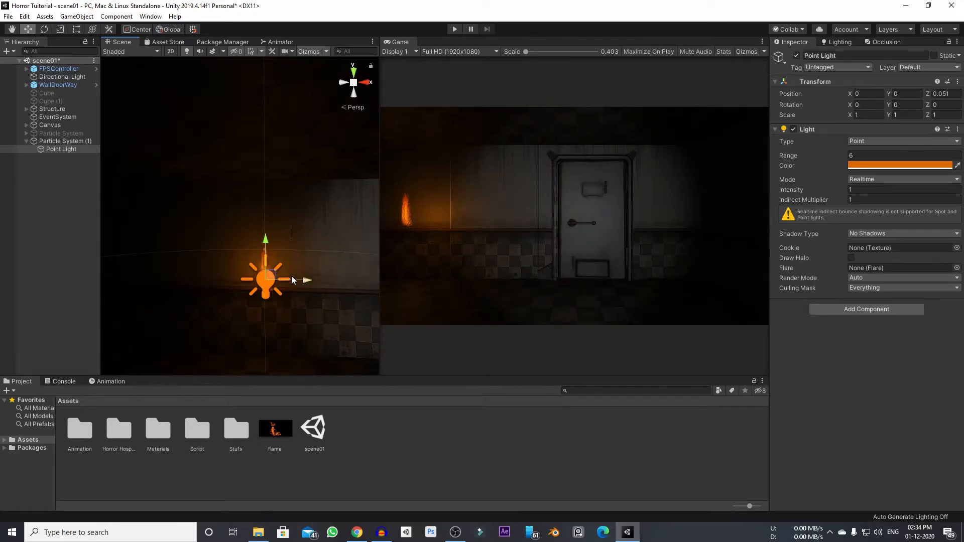
pyautogui.moveTo(288, 285); pyautogui.dragTo(260, 266, button='middle')
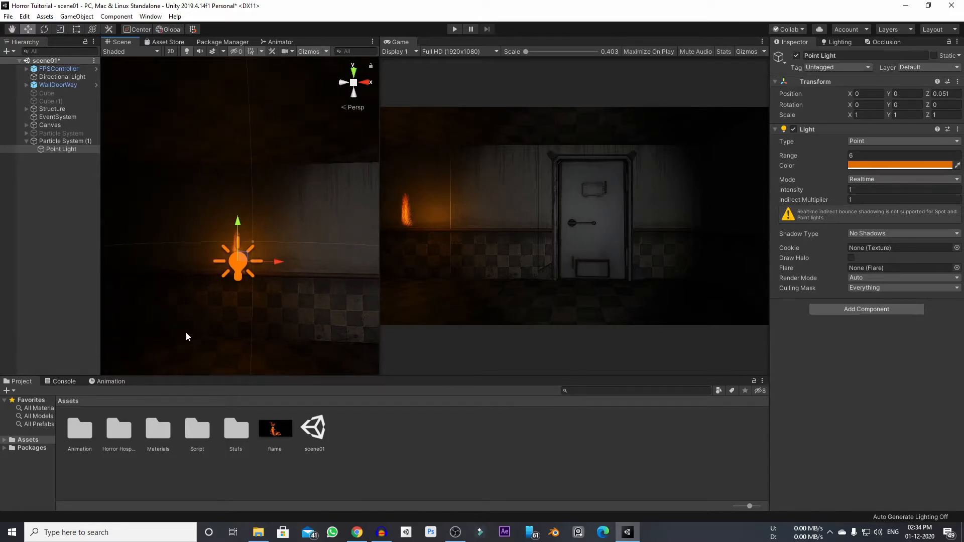
# Create a folder named Flame inside the Animation assets folder.
pyautogui.doubleClick(78, 432)
pyautogui.rightClick(151, 435)
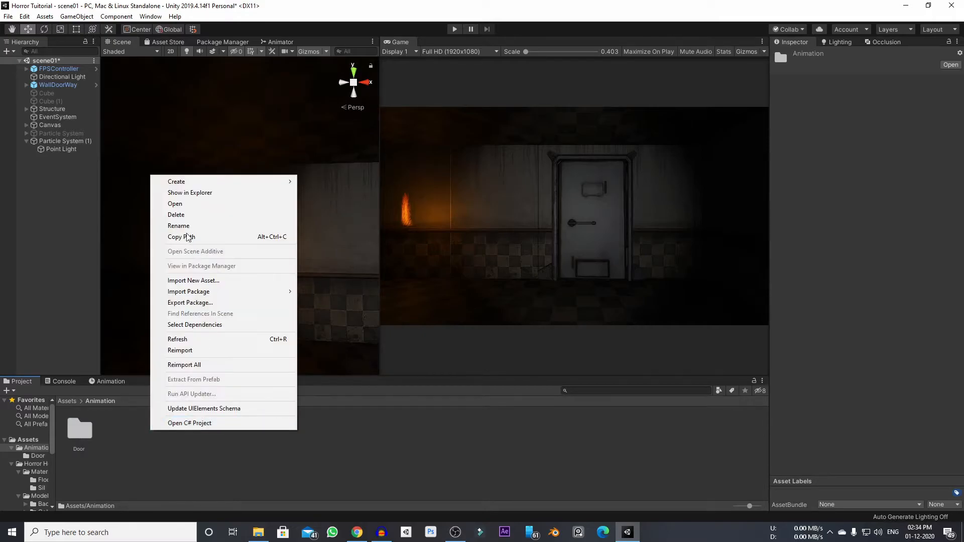
pyautogui.moveTo(281, 181)
pyautogui.click(330, 156)
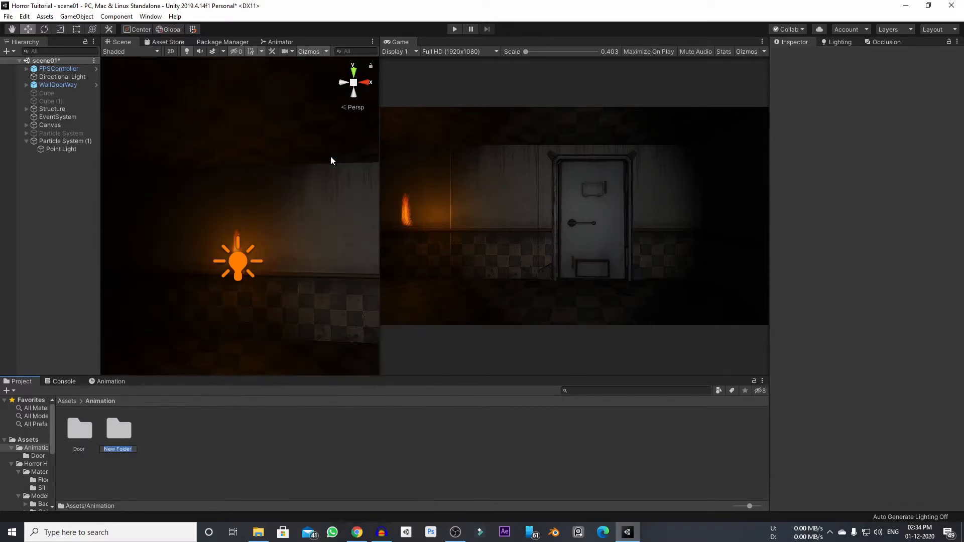
pyautogui.write('Flame')
pyautogui.press('Return')
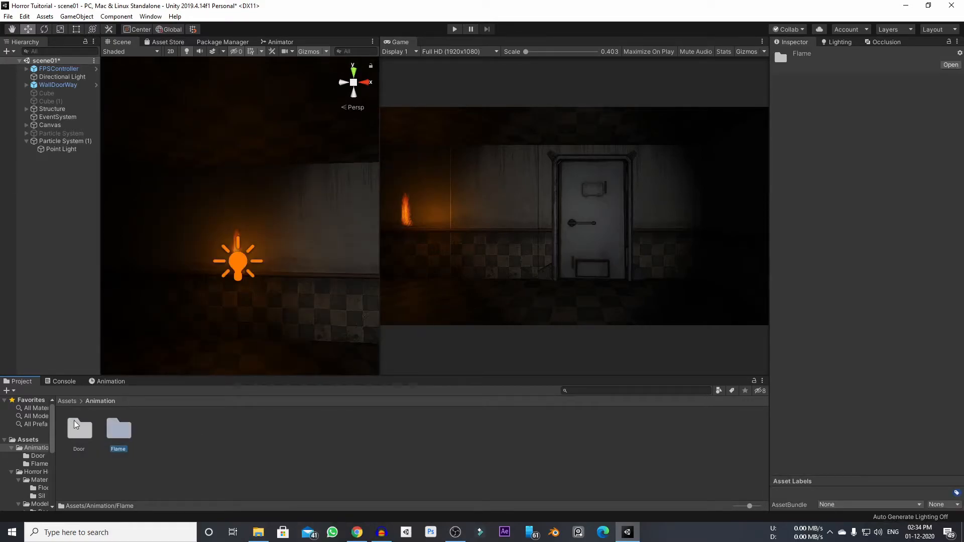
# Create an animation clip named F.light for the flame particle system and save it in the Flame folder.
pyautogui.click(108, 381)
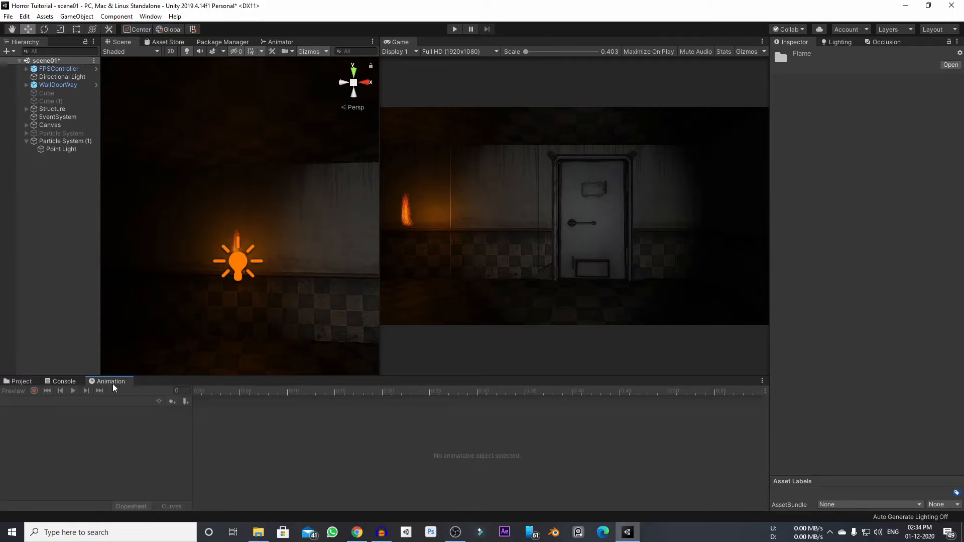
pyautogui.click(70, 142)
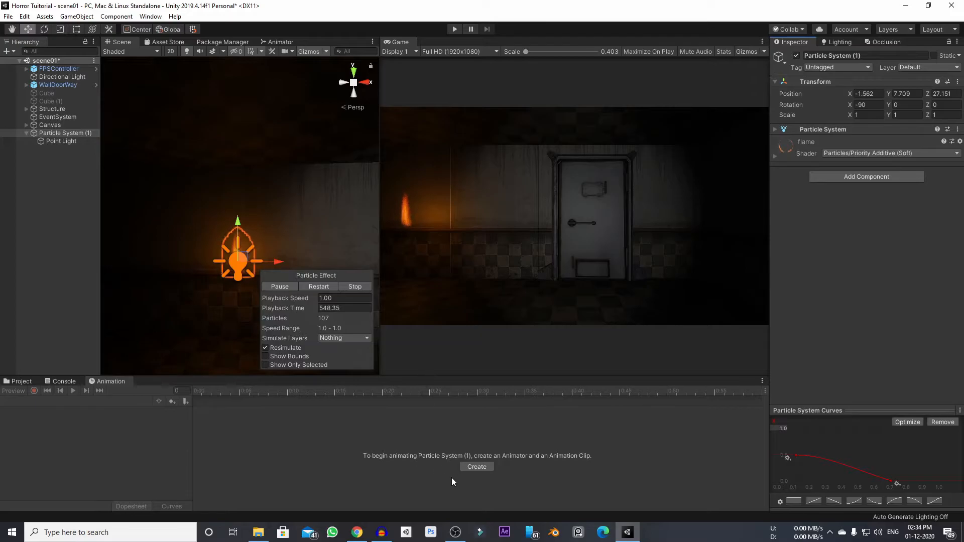
pyautogui.click(472, 465)
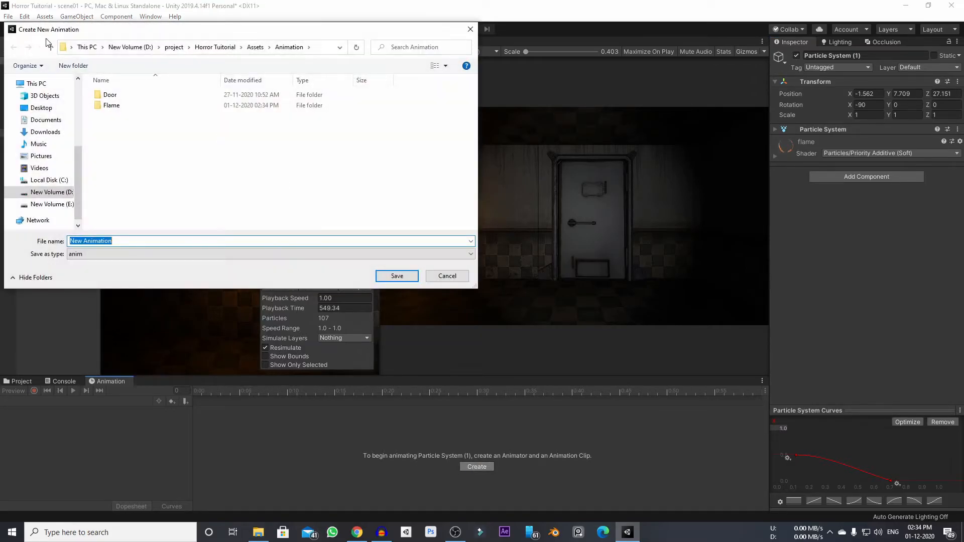
pyautogui.doubleClick(112, 107)
pyautogui.click(124, 242)
pyautogui.hotkey('ctrl', 'a')
pyautogui.write('Flight')
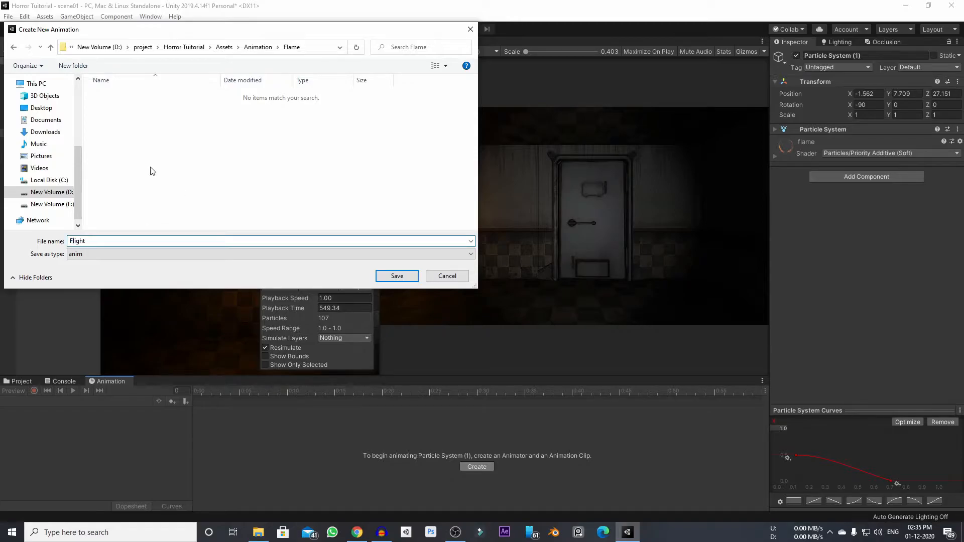
pyautogui.click(383, 278)
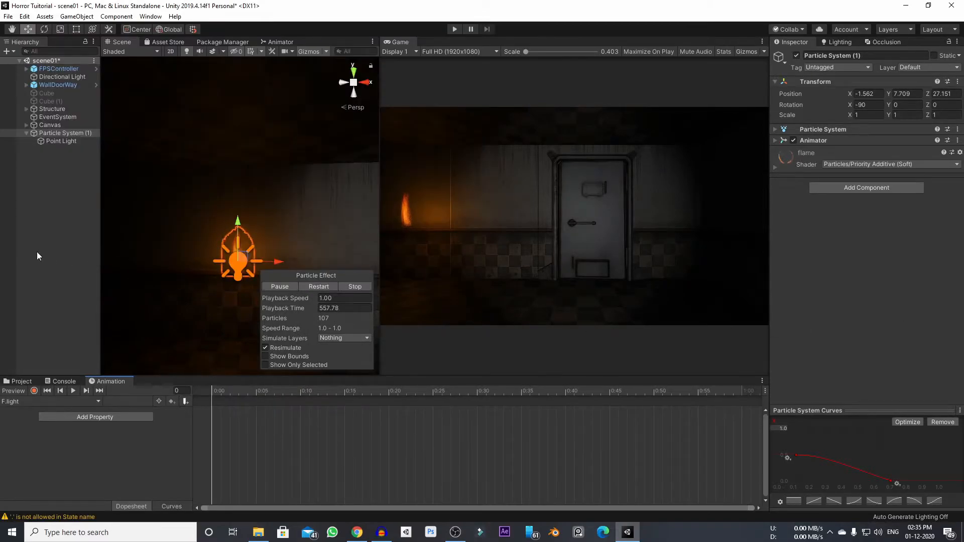
# Start recording the clip and key the point light at frame 5 with intensity 0.39 and range 4.01.
pyautogui.click(68, 141)
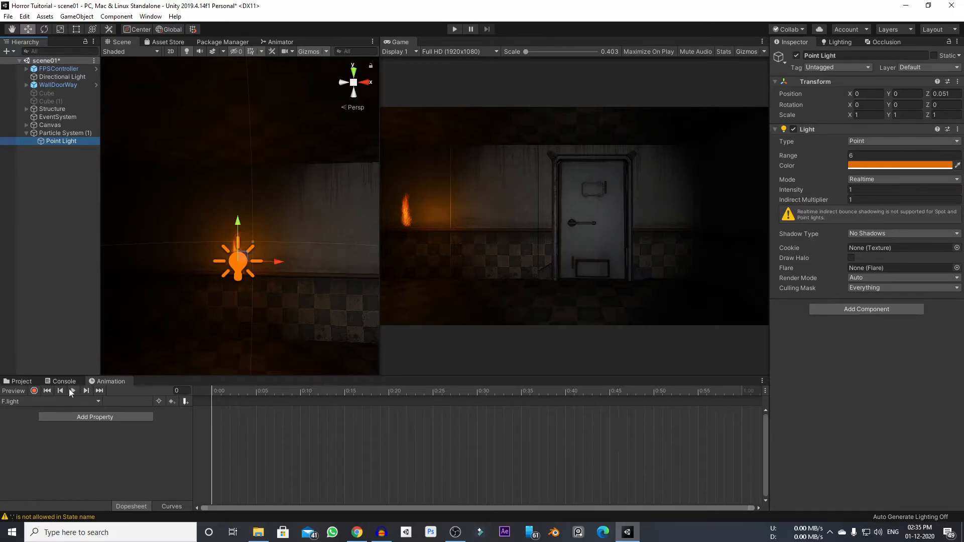
pyautogui.click(34, 391)
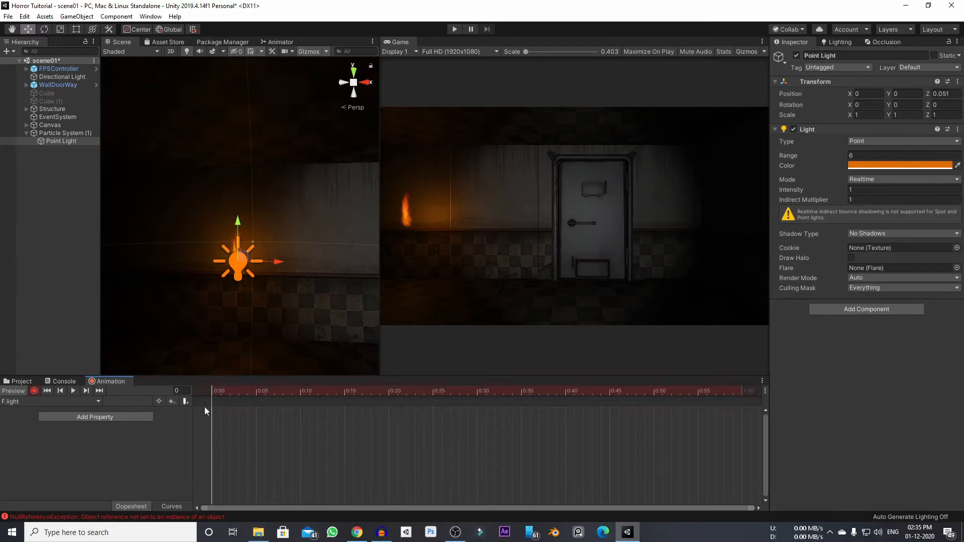
pyautogui.write('5')
pyautogui.press('Return')
pyautogui.moveTo(845, 189)
pyautogui.mouseDown()
pyautogui.moveTo(822, 189)
pyautogui.moveTo(830, 189)
pyautogui.mouseUp()
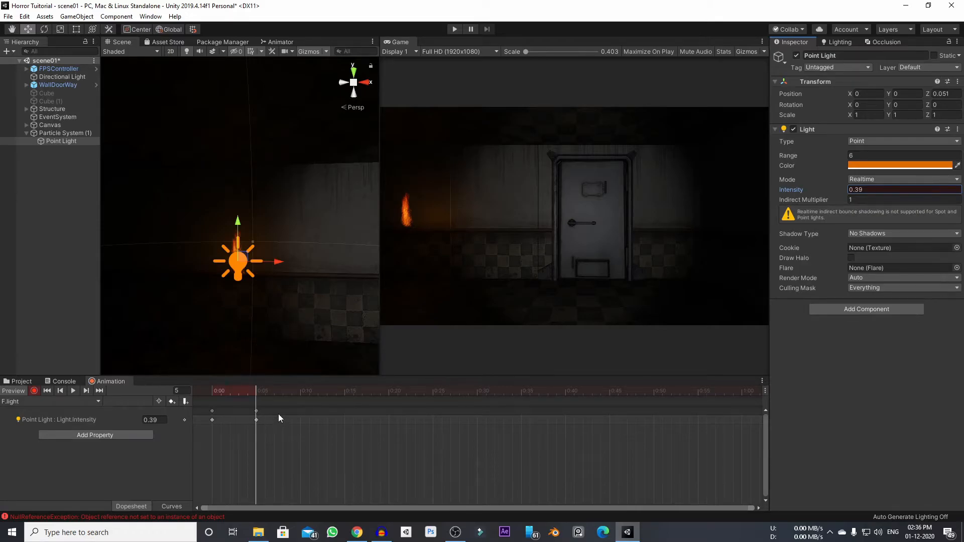
pyautogui.moveTo(843, 156); pyautogui.dragTo(811, 159)
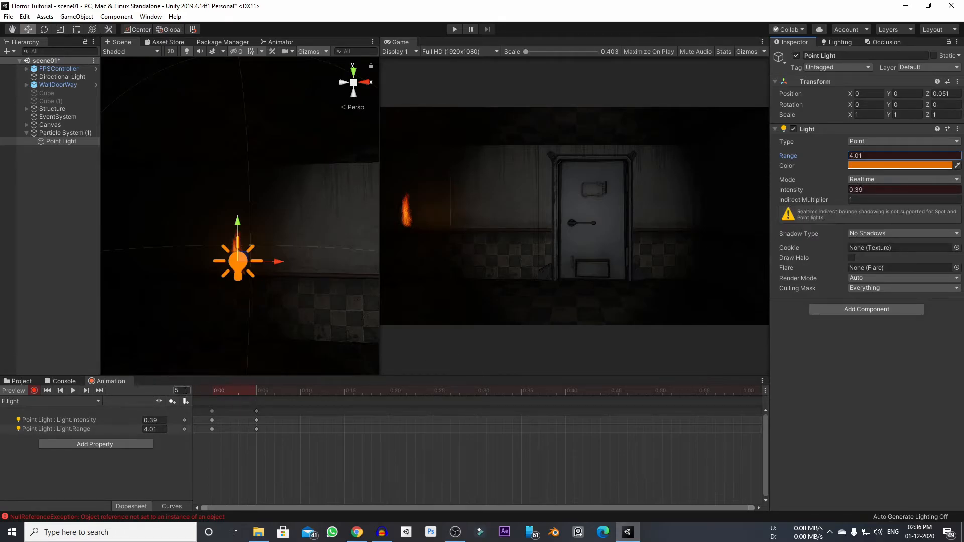
# Key the point light at frame 6 with intensity 1 and range 6.
pyautogui.click(184, 391)
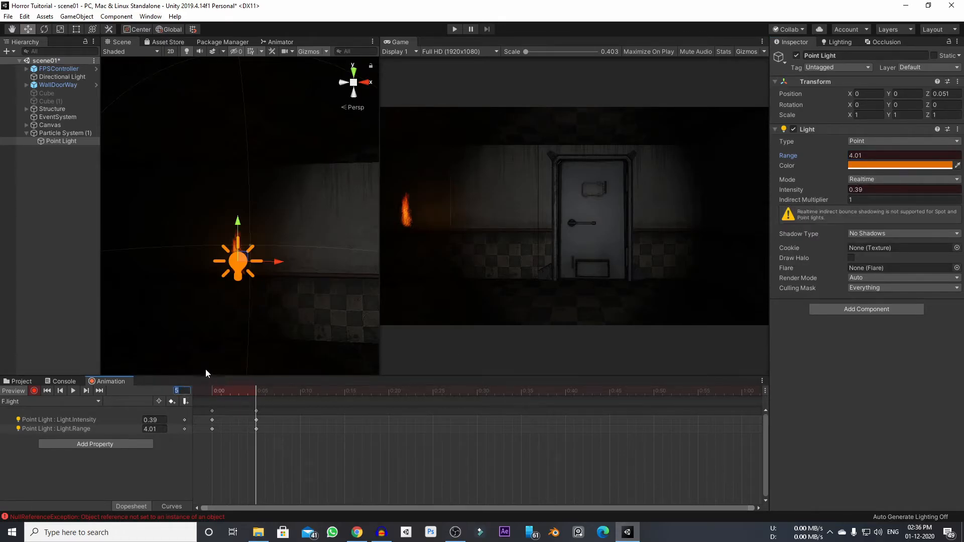
pyautogui.write('6')
pyautogui.press('Return')
pyautogui.click(867, 189)
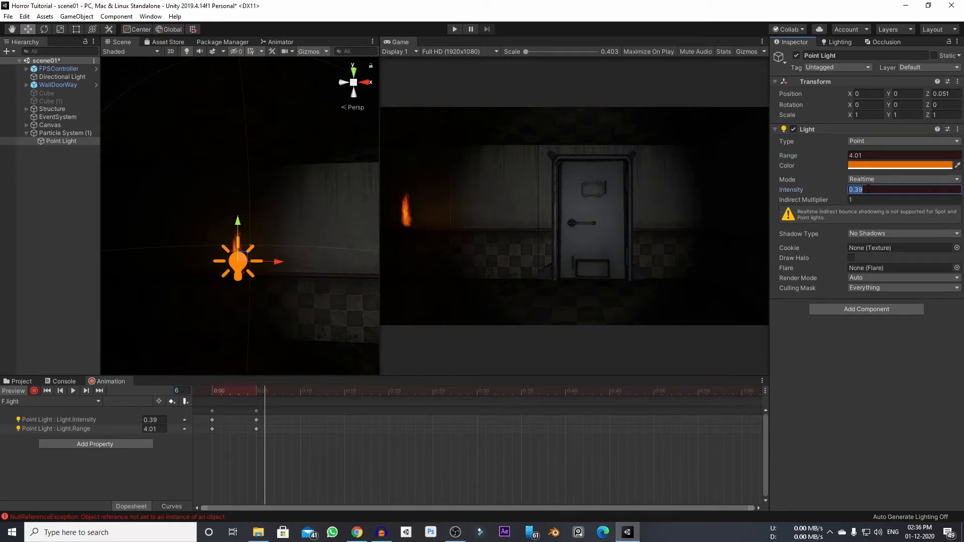
pyautogui.write('1')
pyautogui.click(874, 156)
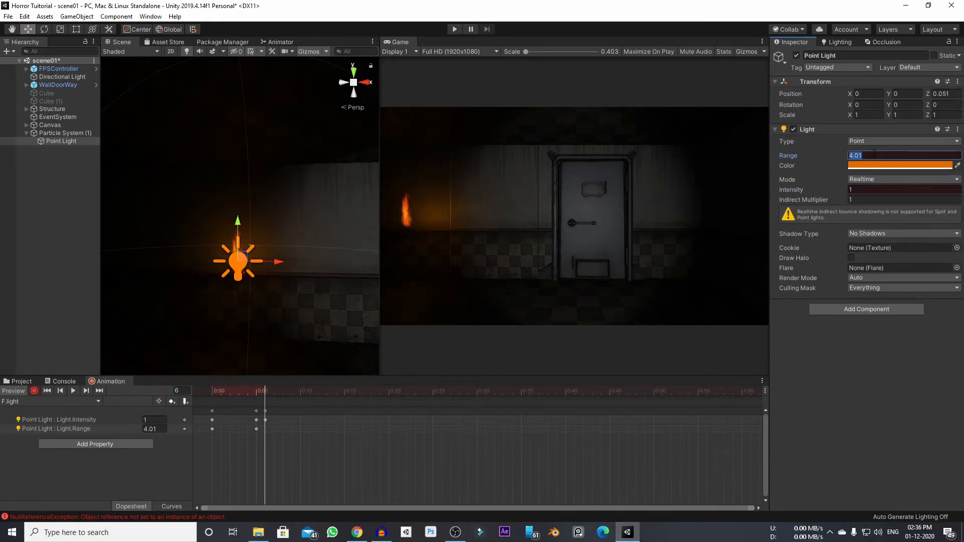
pyautogui.write('6')
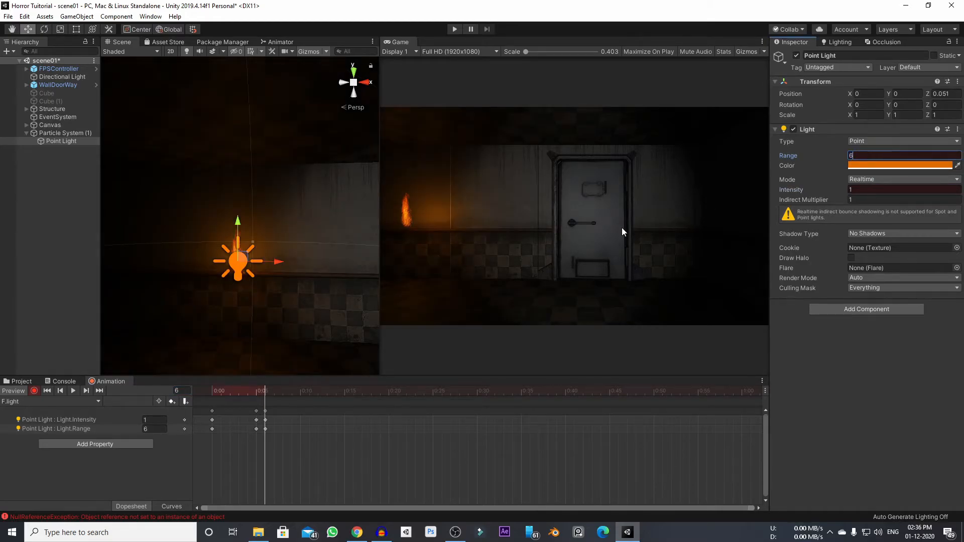
# Key the point light at frame 10 with range 4.49 and a lower intensity.
pyautogui.click(184, 390)
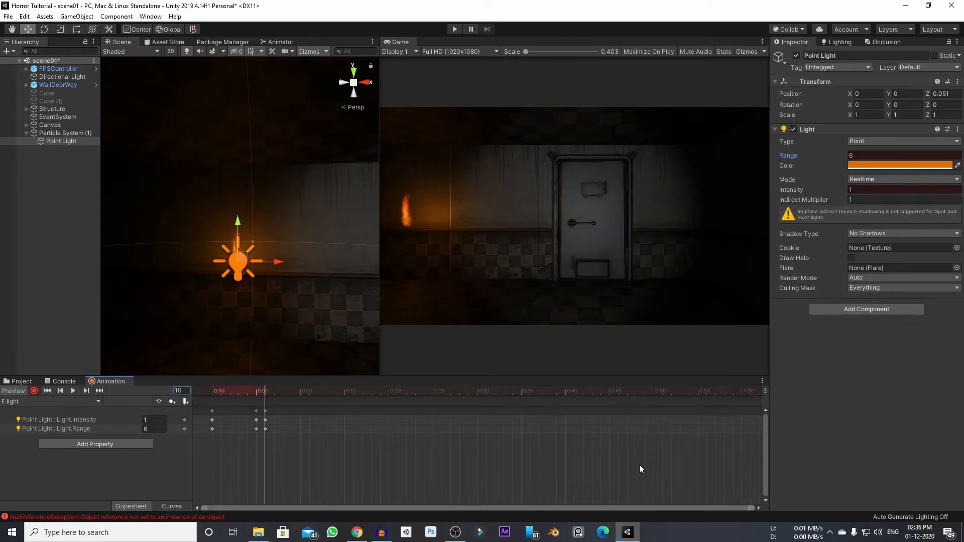
pyautogui.click(867, 156)
pyautogui.write('3.35')
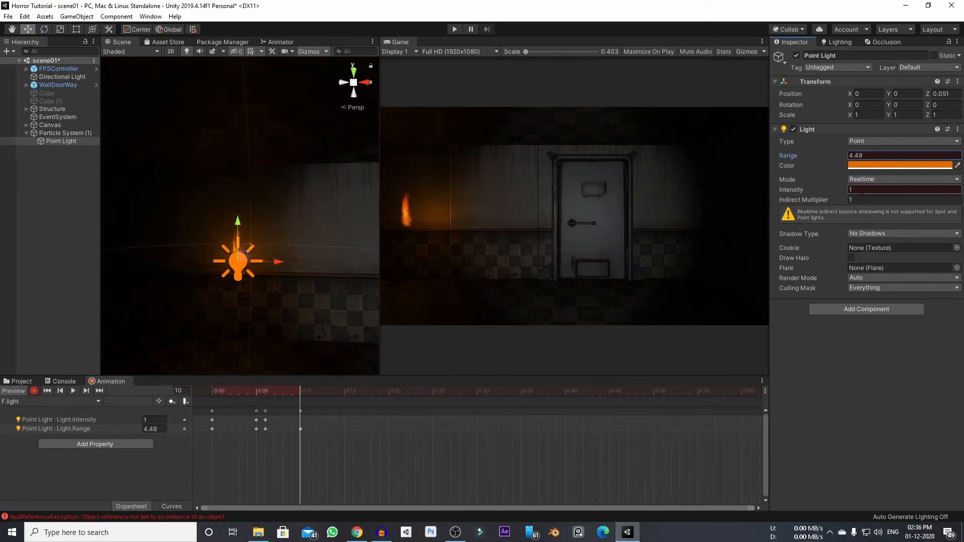
pyautogui.moveTo(843, 188); pyautogui.dragTo(793, 198)
# Key the point light's range as 6 at frame 20.
pyautogui.click(184, 390)
pyautogui.write('20')
pyautogui.press('Return')
pyautogui.click(870, 154)
pyautogui.write('6')
# Key the point light at frame 25 with range 3.87 and intensity 1.37.
pyautogui.click(183, 390)
pyautogui.write('25')
pyautogui.moveTo(840, 155); pyautogui.dragTo(825, 155)
pyautogui.moveTo(833, 190); pyautogui.dragTo(850, 190)
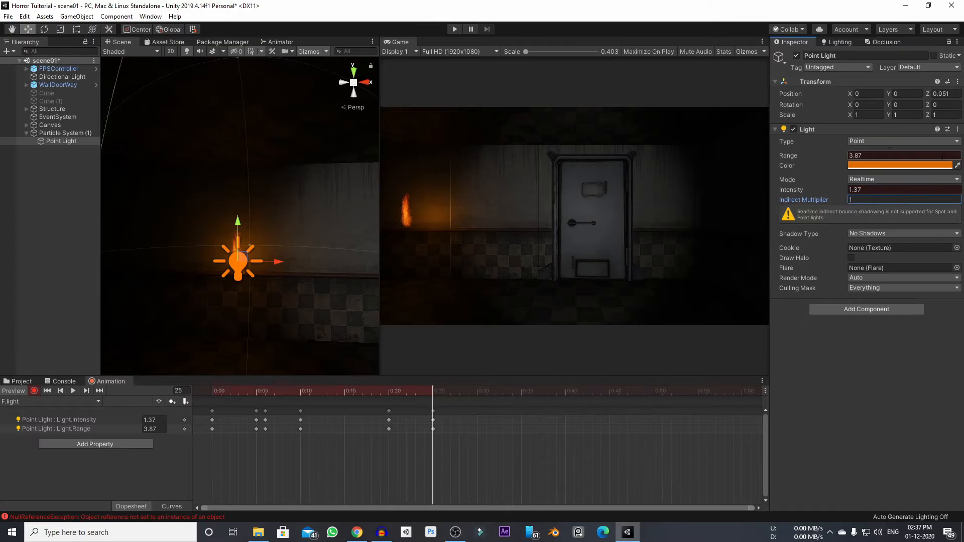
# Key the point light at frame 29 with range 6 and intensity 0.6.
pyautogui.click(181, 390)
pyautogui.click(474, 425)
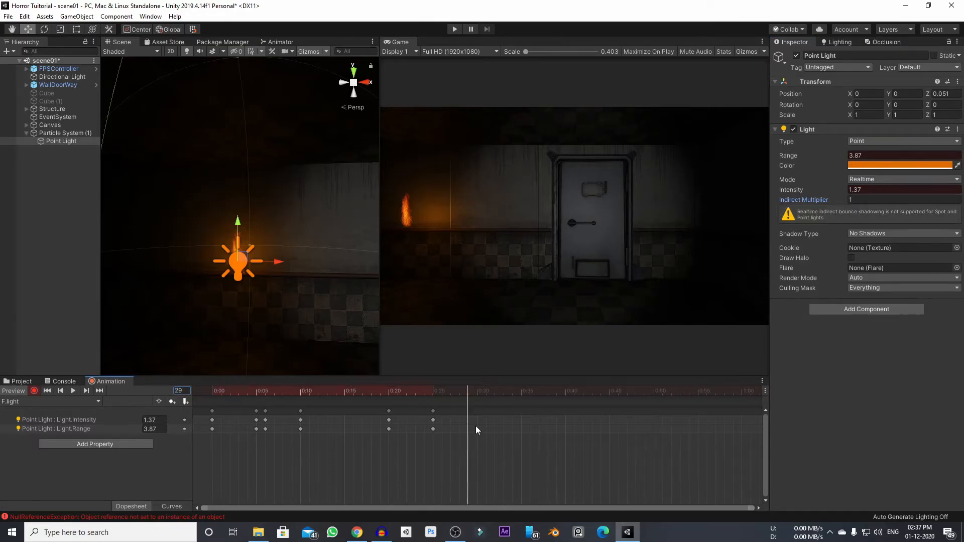
pyautogui.click(854, 156)
pyautogui.write('6')
pyautogui.click(854, 190)
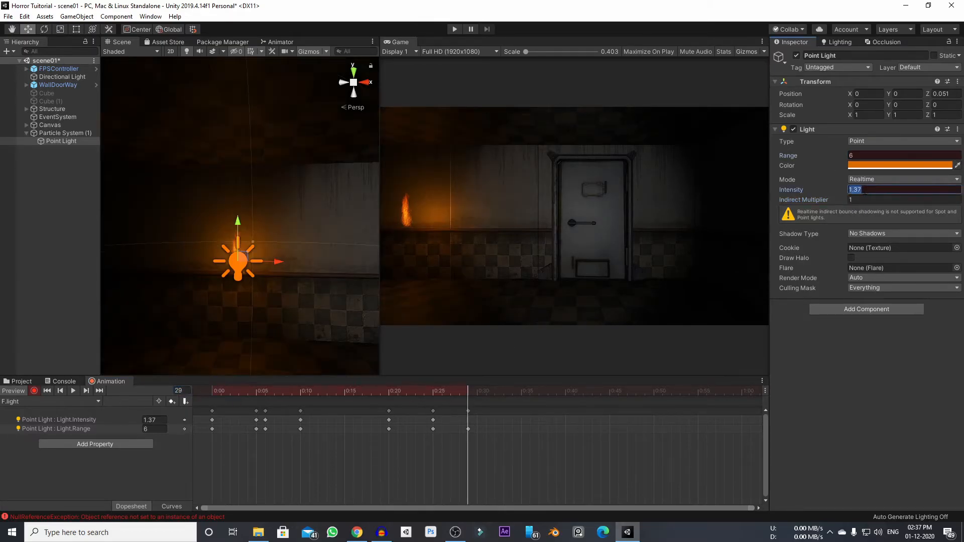
pyautogui.write('0.6')
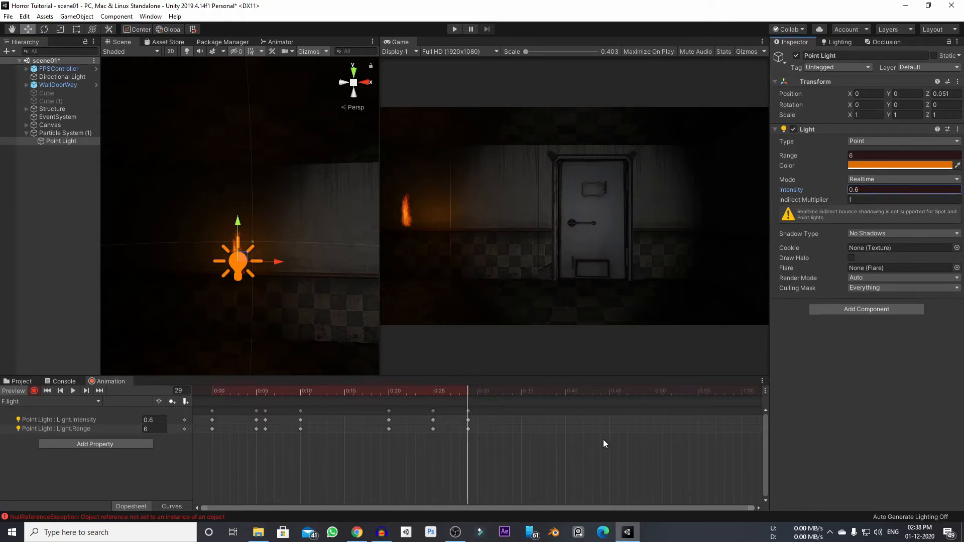
# Duplicate all intensity and range keyframes from frames 0 to 29, placing the copies from frame 30 onward.
pyautogui.click(211, 429)
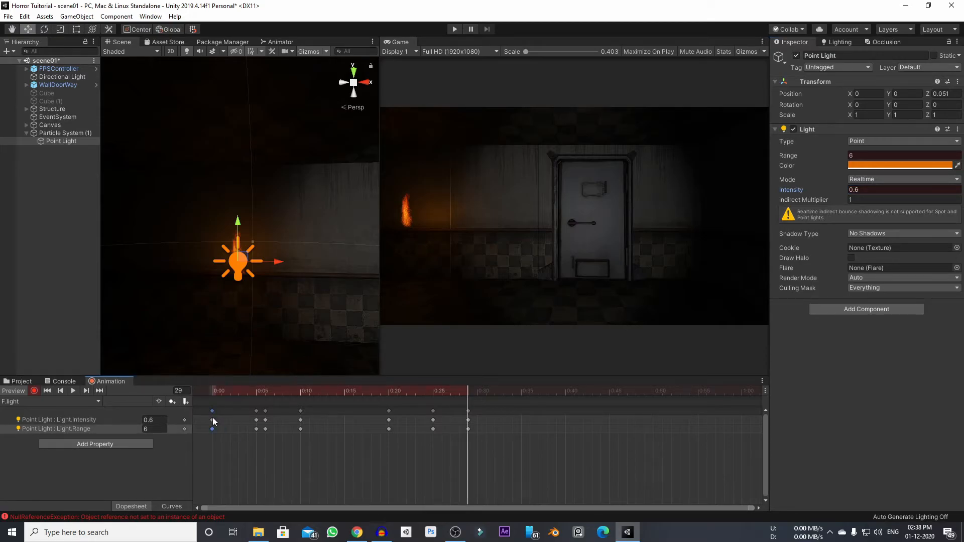
pyautogui.keyDown('shift'); pyautogui.click(212, 420); pyautogui.keyUp('shift')
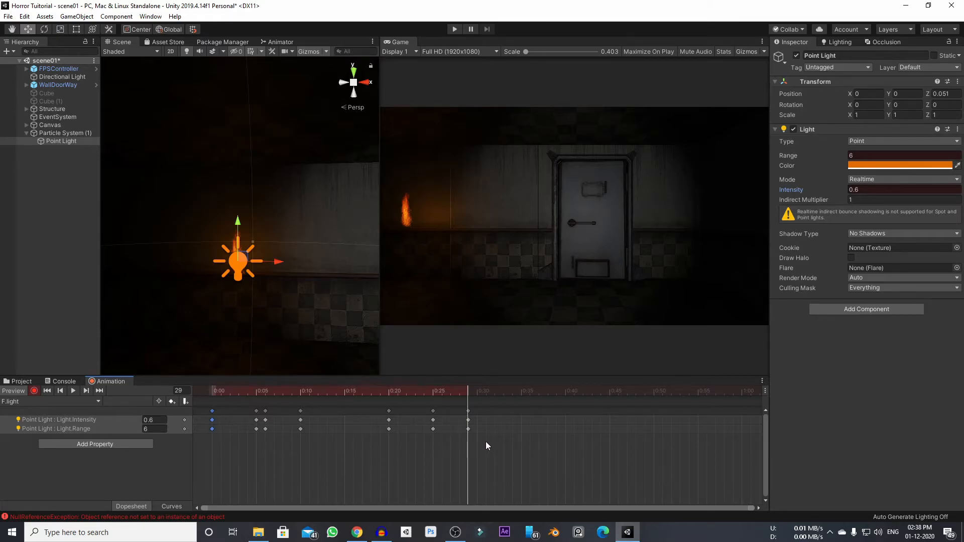
pyautogui.keyDown('shift'); pyautogui.click(467, 428); pyautogui.keyUp('shift')
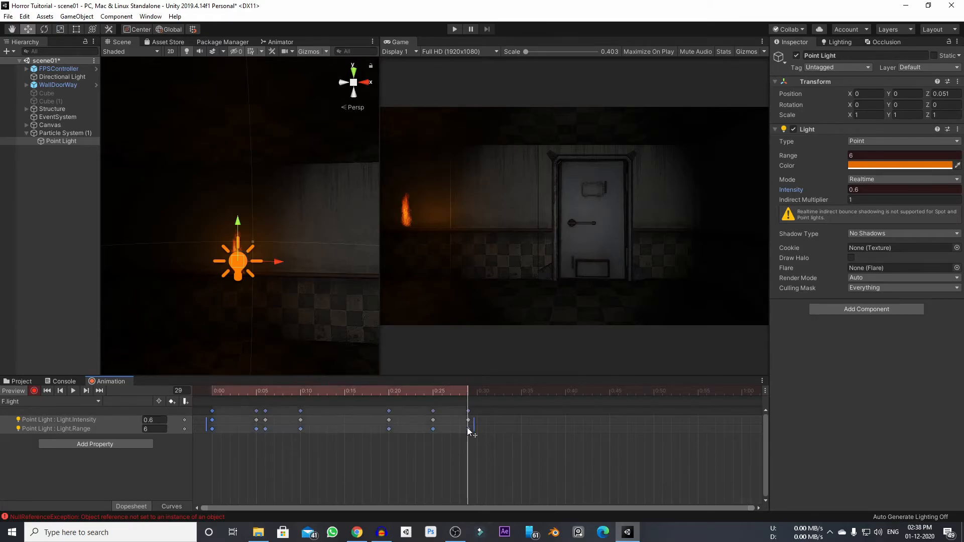
pyautogui.keyDown('shift'); pyautogui.click(468, 420); pyautogui.keyUp('shift')
pyautogui.click(181, 391)
pyautogui.write('30')
pyautogui.press('Return')
pyautogui.click(504, 436)
pyautogui.hotkey('ctrl', 'v')
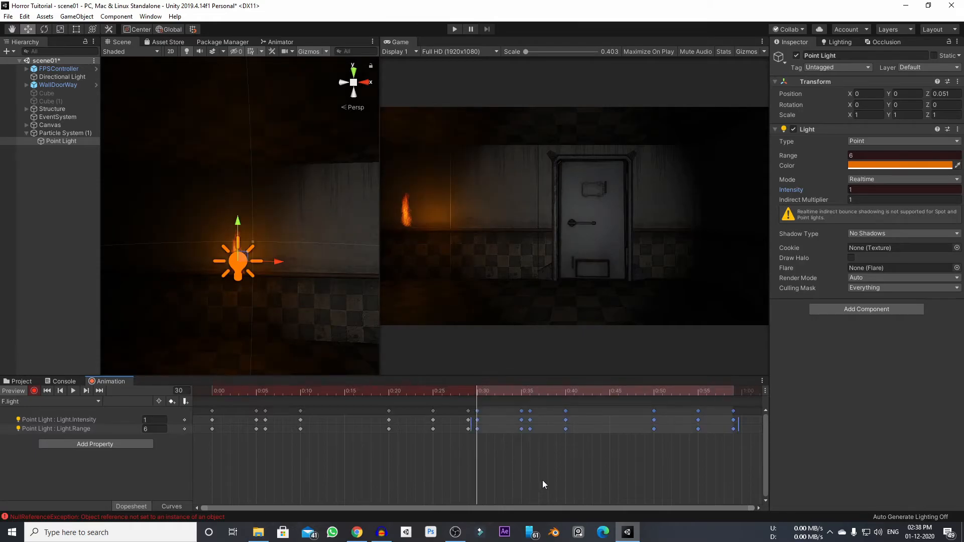
pyautogui.scroll(-1, 628, 422)
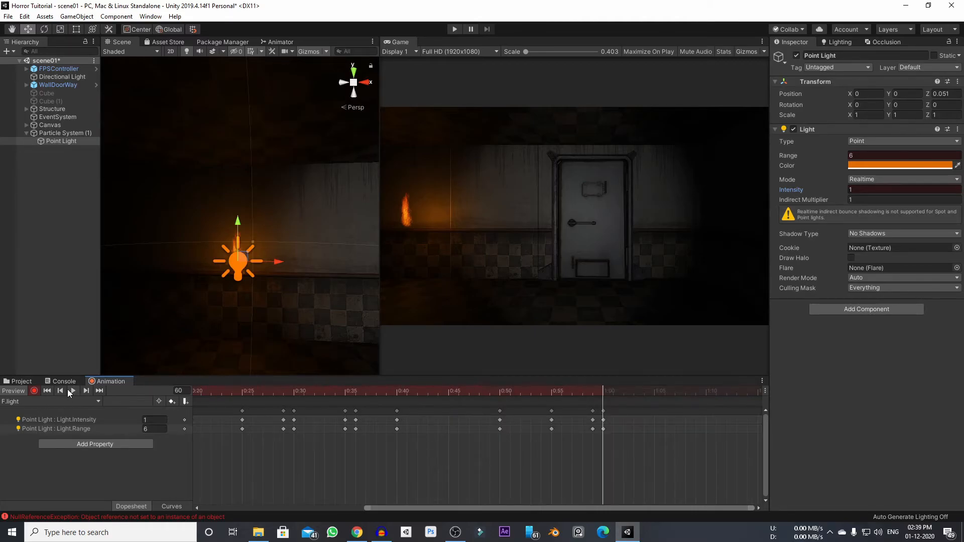
# Preview the flicker animation and test it in play mode with an enlarged Game view.
pyautogui.click(71, 389)
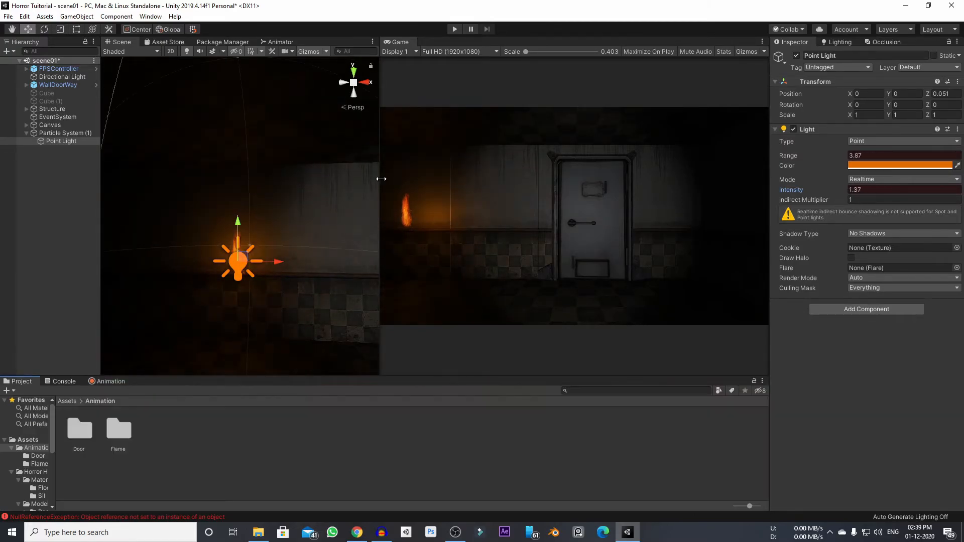
pyautogui.moveTo(381, 179); pyautogui.dragTo(283, 191)
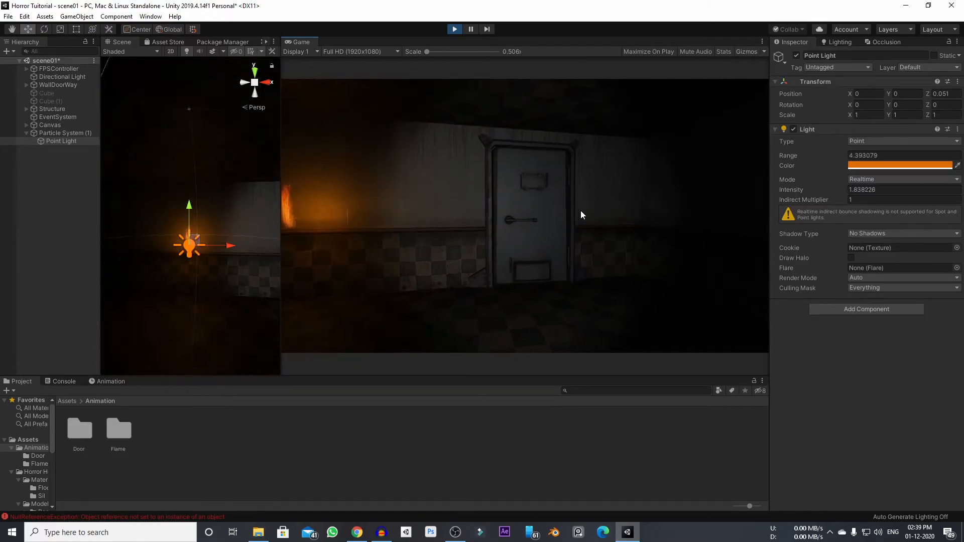
pyautogui.hotkey('ctrl', 'p')
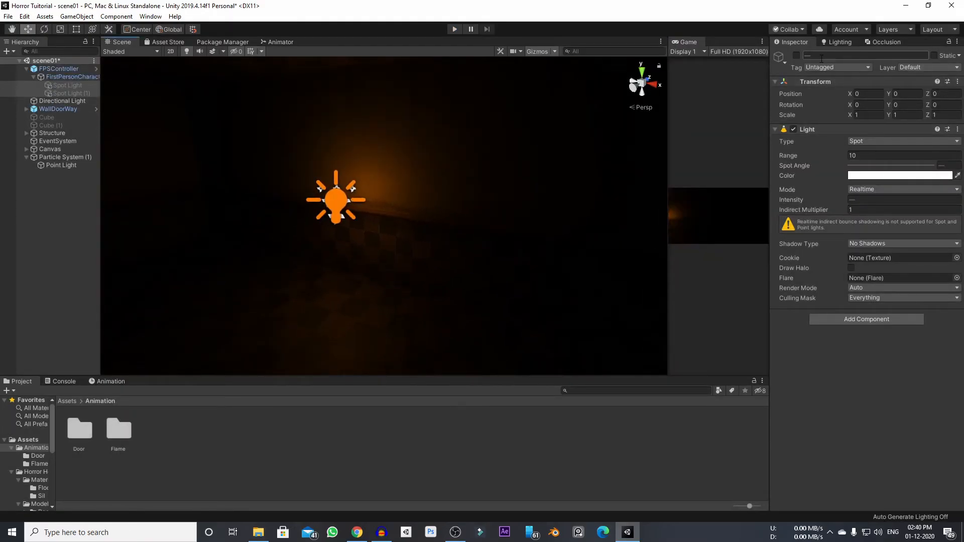
# Activate both spot lights under the first-person character and bring up the flame light's animation keyframes.
pyautogui.click(796, 55)
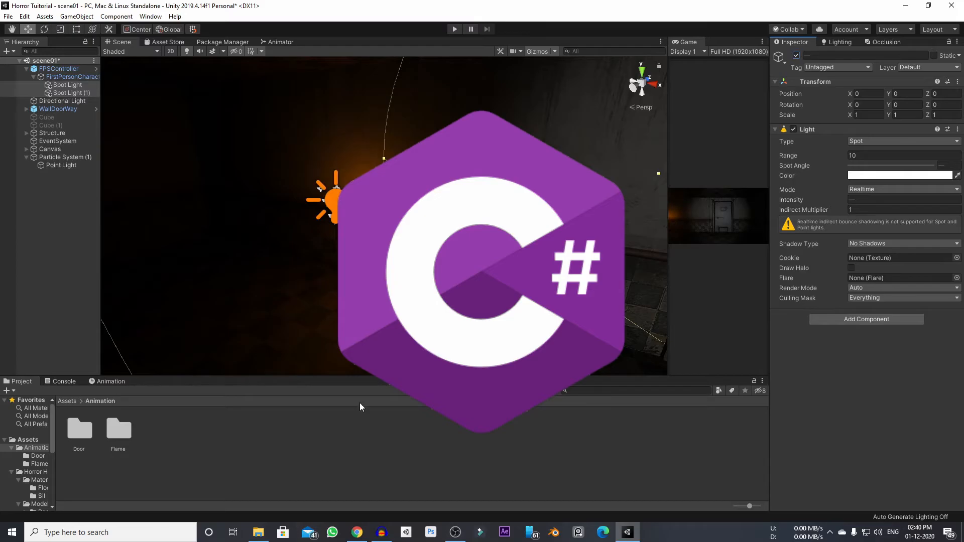
pyautogui.click(369, 431)
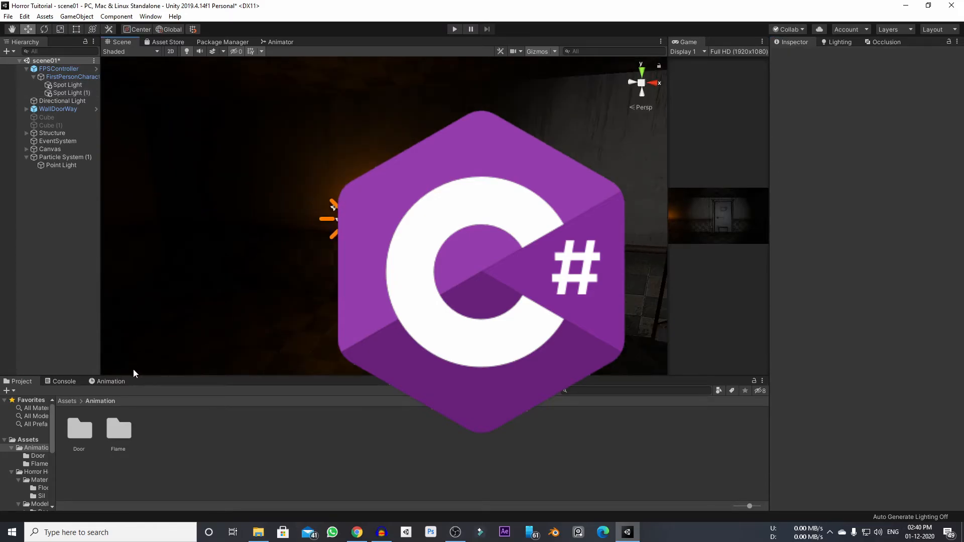
pyautogui.click(119, 381)
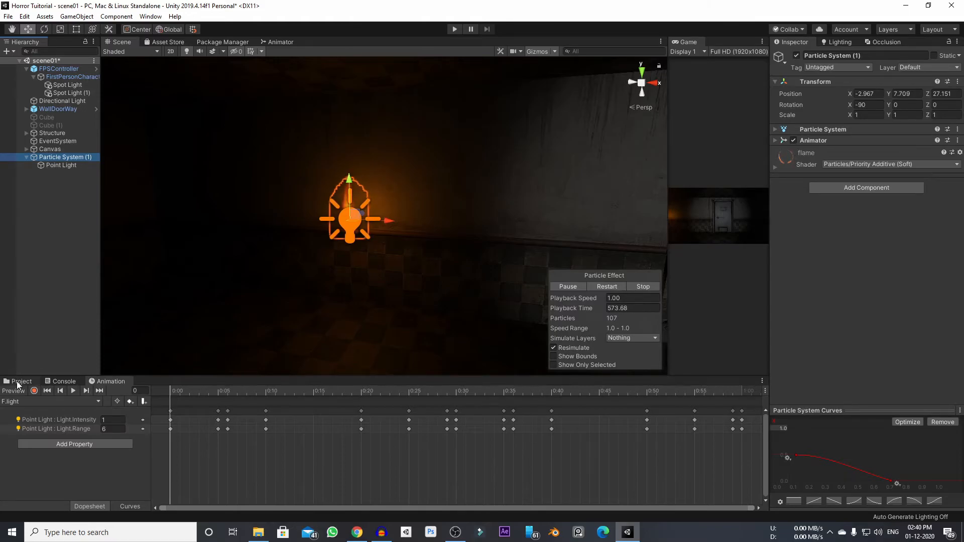
# Create a C# script named Flame in the project's Script folder and open it in Visual Studio.
pyautogui.click(19, 382)
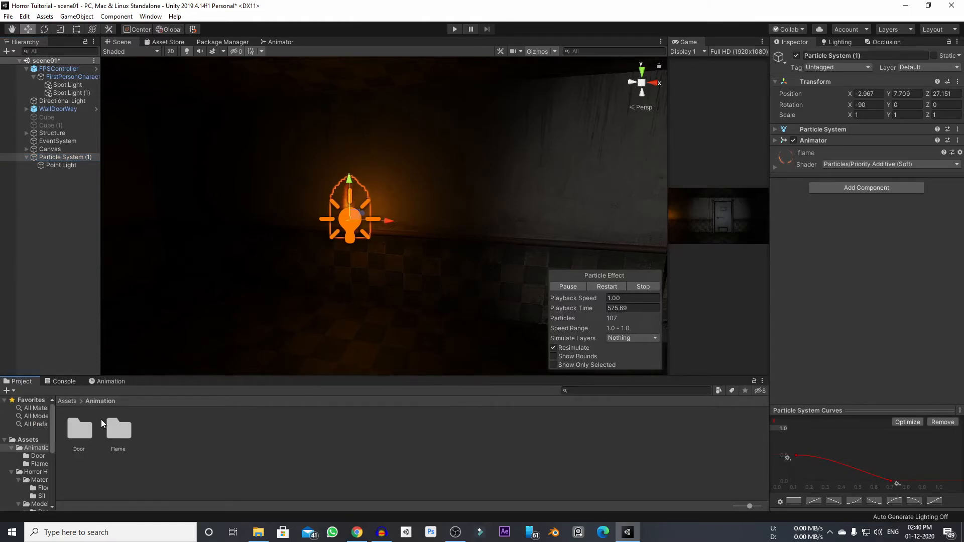
pyautogui.click(68, 402)
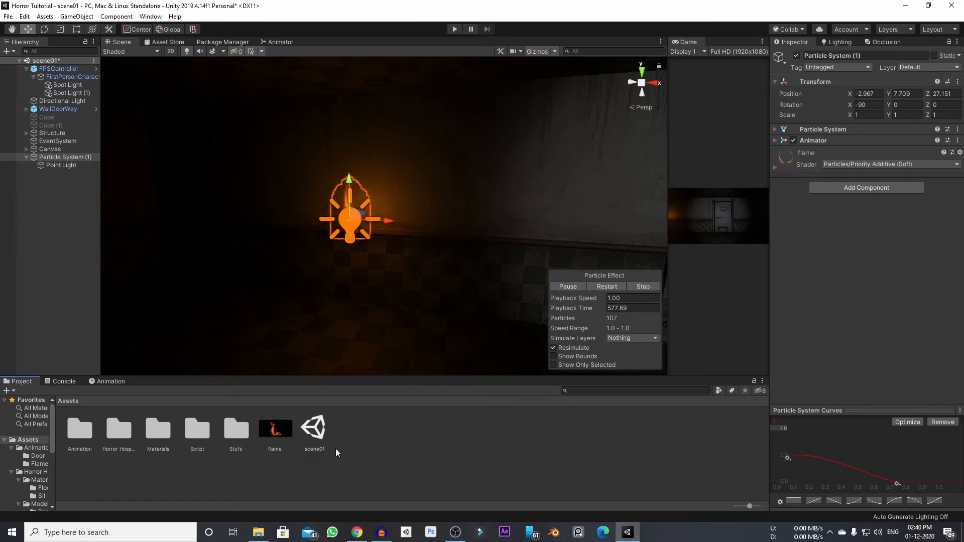
pyautogui.doubleClick(196, 429)
pyautogui.rightClick(253, 450)
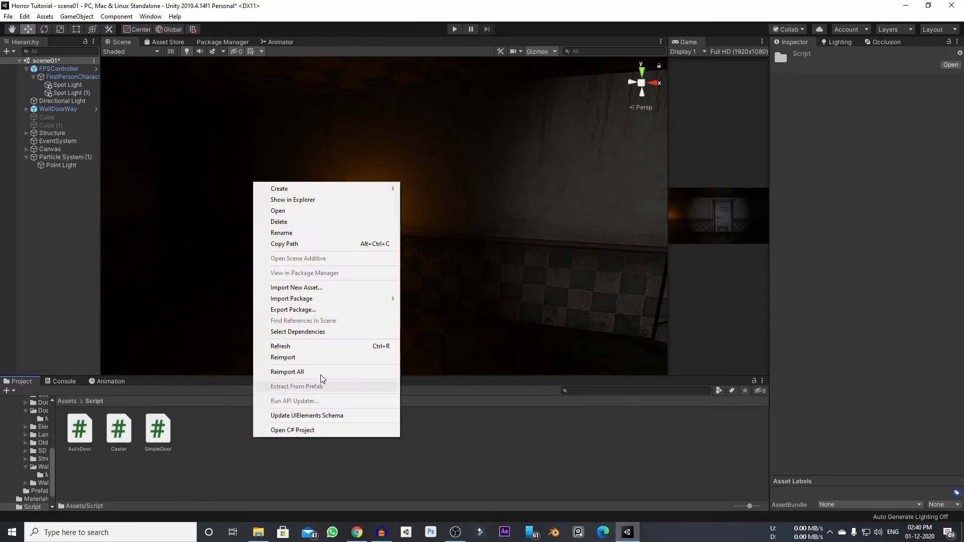
pyautogui.rightClick(205, 435)
pyautogui.moveTo(232, 184)
pyautogui.click(450, 171)
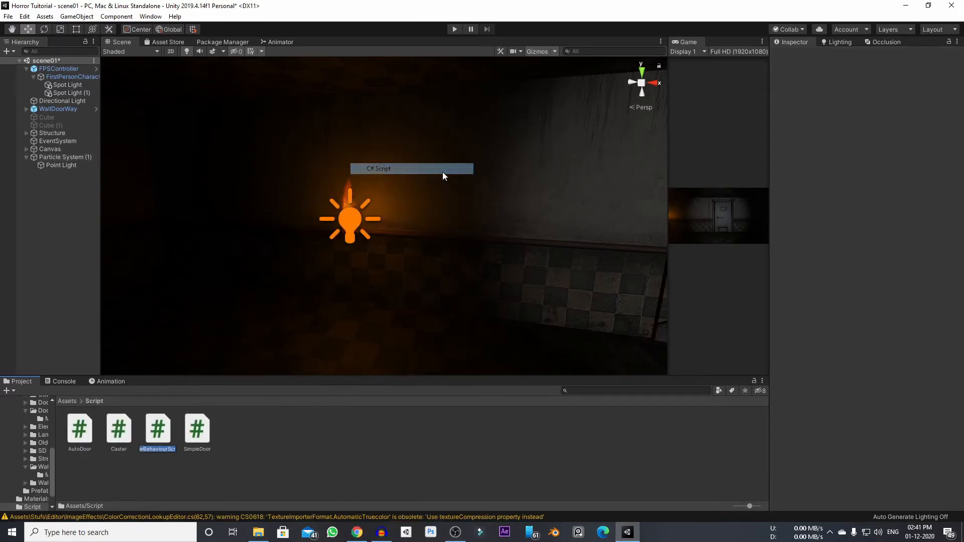
pyautogui.write('Flame')
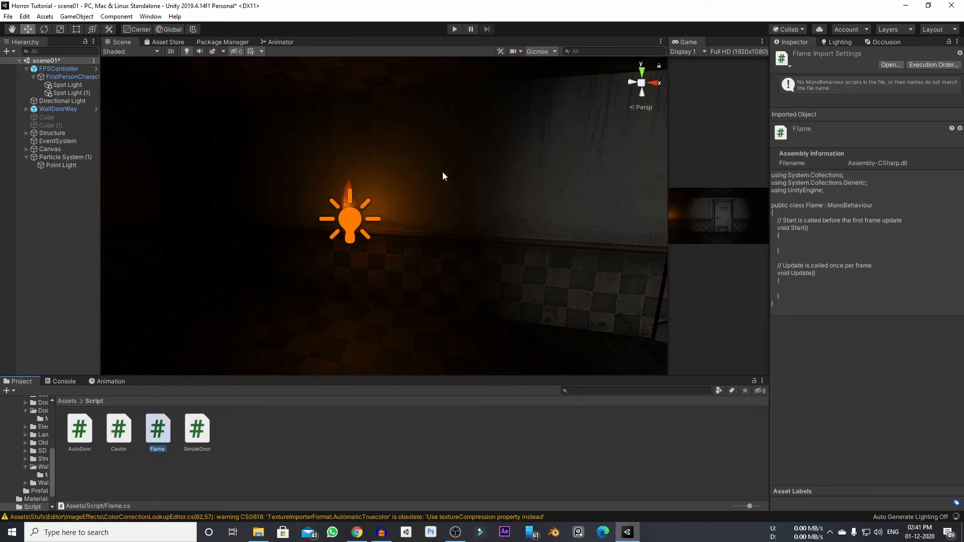
pyautogui.press('Return')
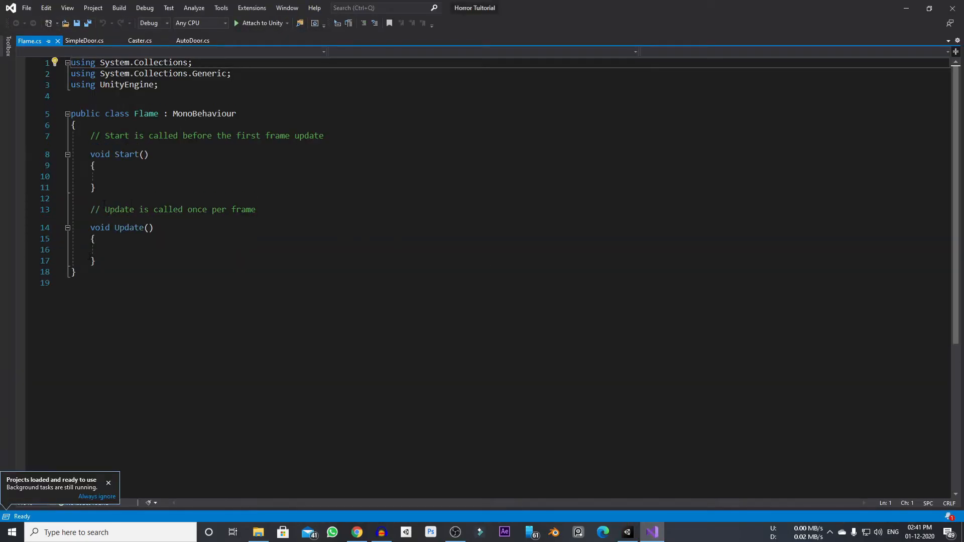
# Remove the Start method and template comments from the Flame class, and declare a public GameObject variable named Light.
pyautogui.moveTo(258, 211); pyautogui.dragTo(90, 136)
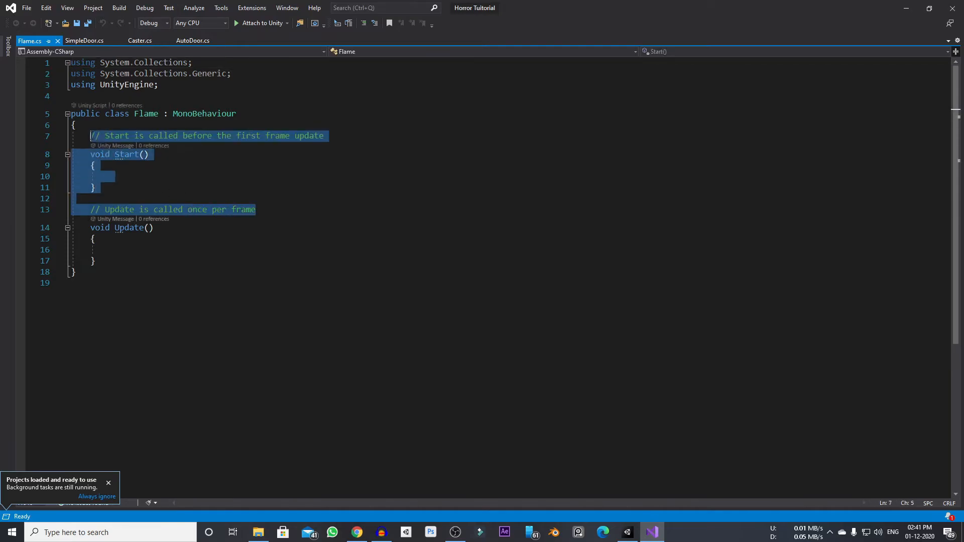
pyautogui.press('Delete')
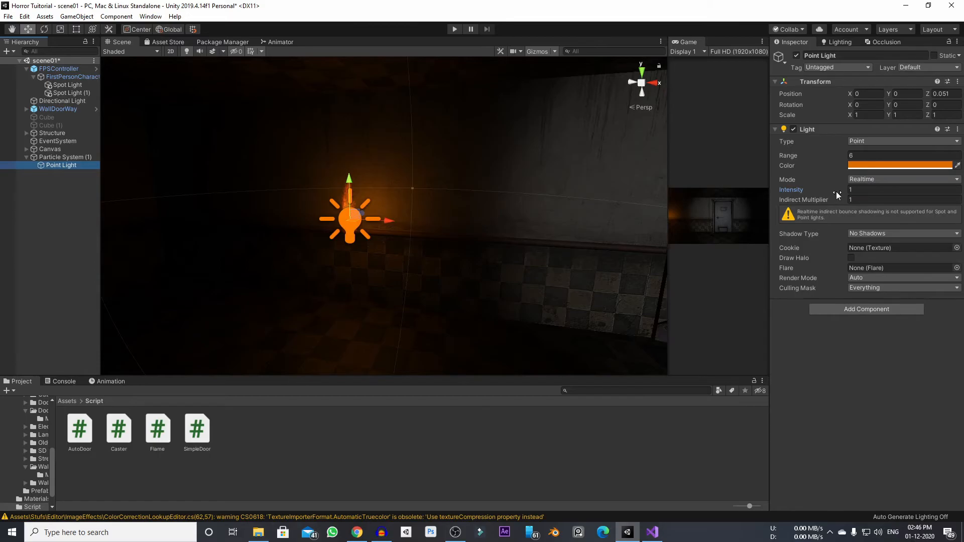
pyautogui.click(652, 532)
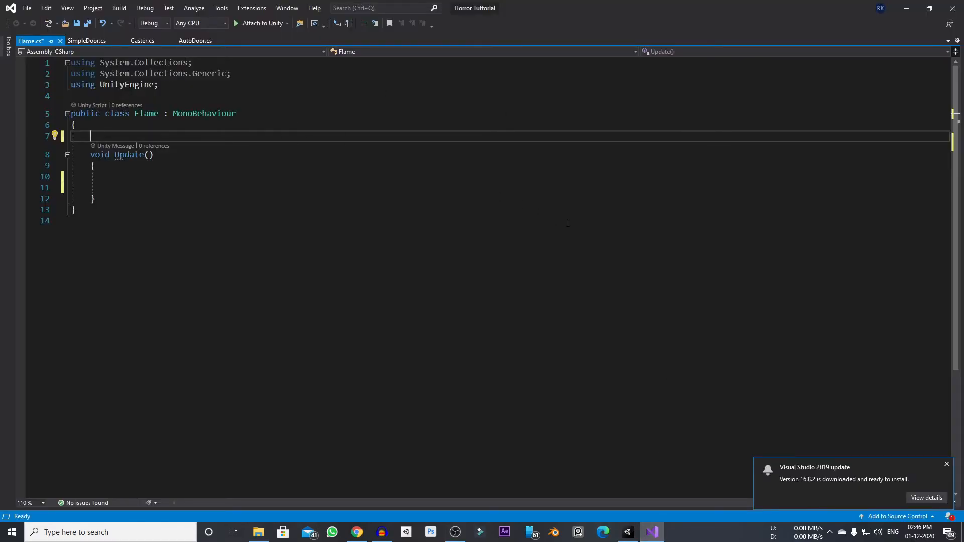
pyautogui.write('public gameObject ')
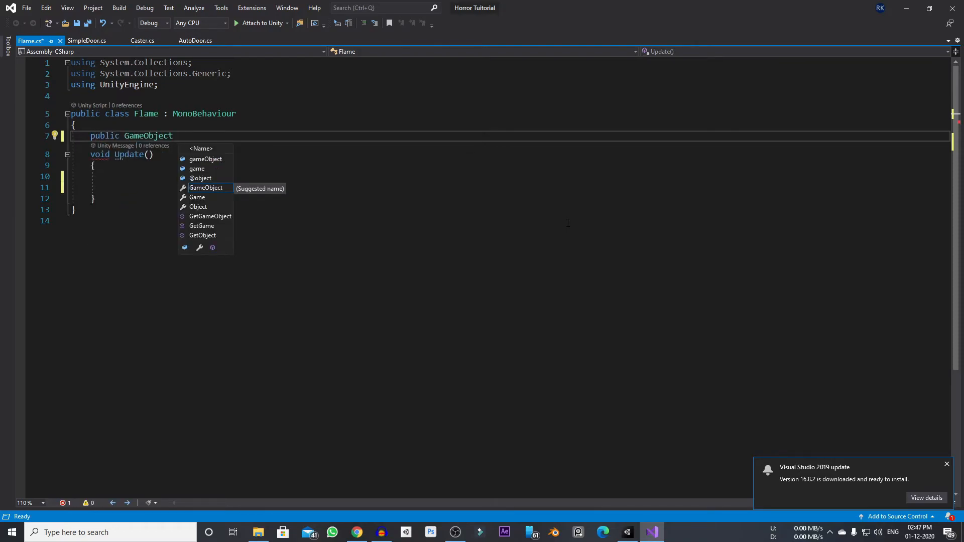
pyautogui.write('Light;')
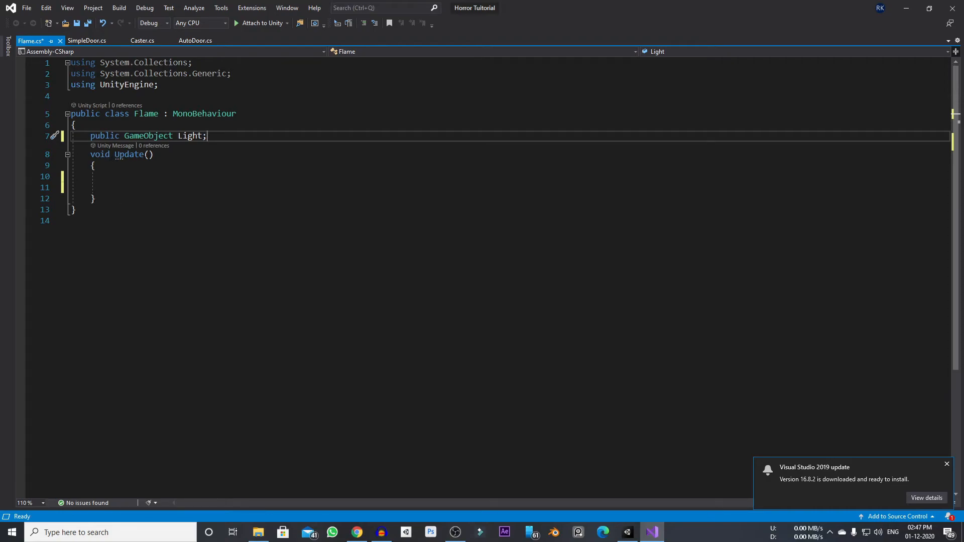
# In Update, declare a float named Intensity assigned from Random.Range(.5f, 1.5f).
pyautogui.click(193, 175)
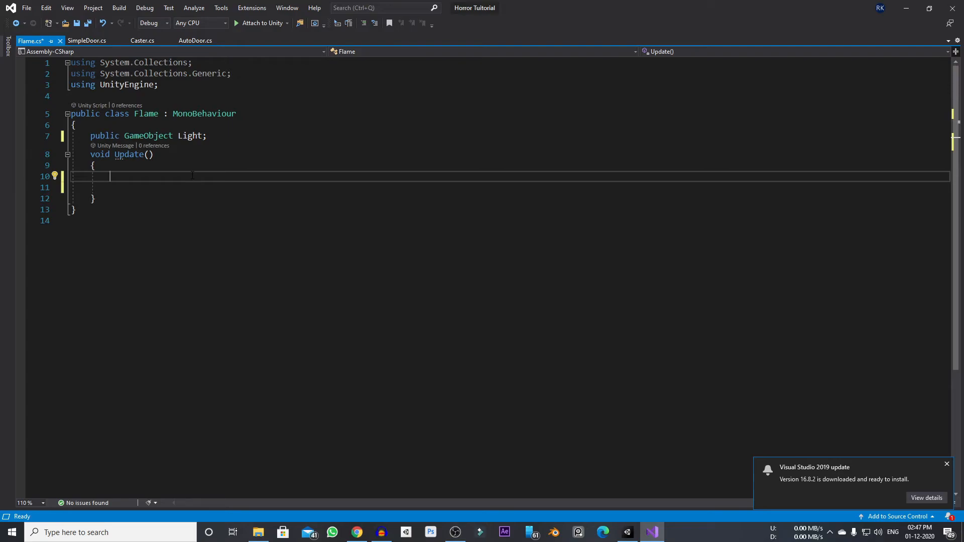
pyautogui.write('floa')
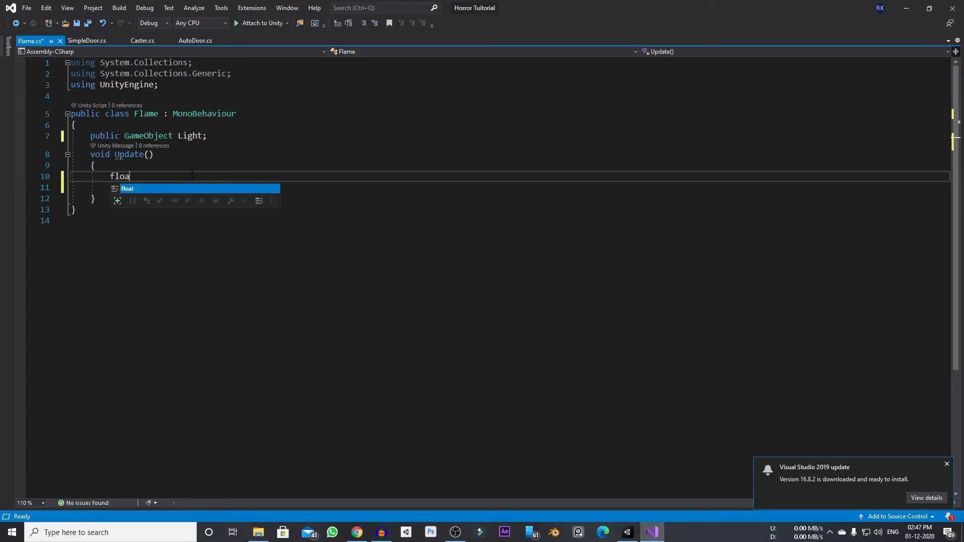
pyautogui.write('t I')
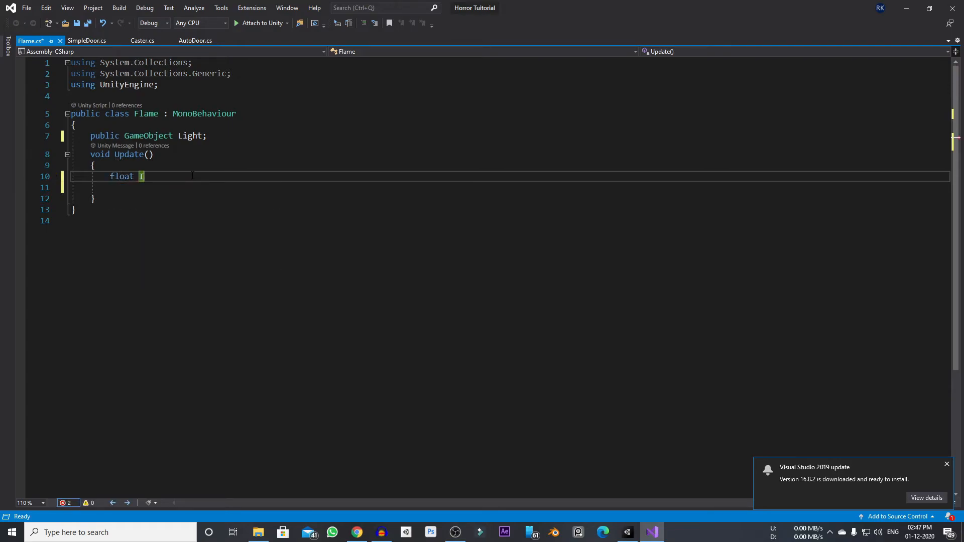
pyautogui.write('ntensity =')
pyautogui.write('Ran')
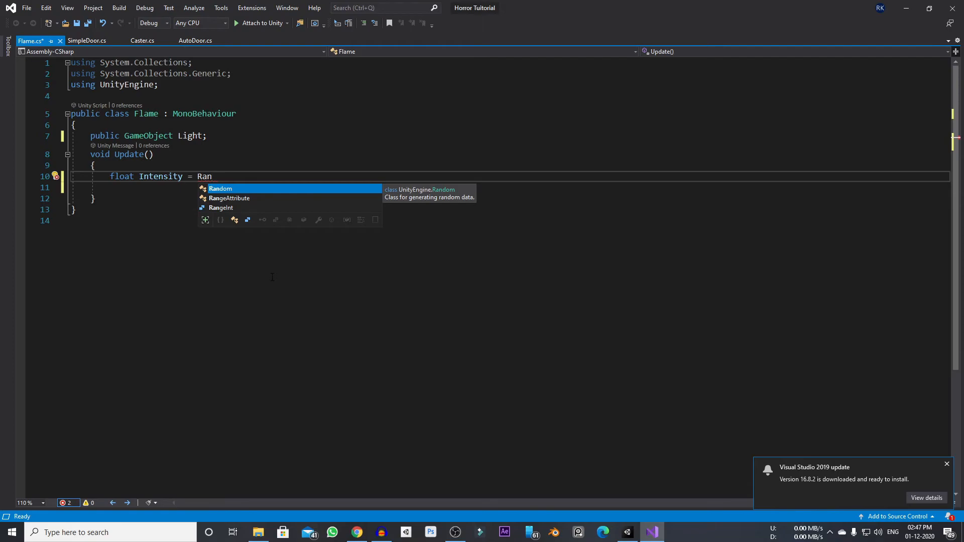
pyautogui.write('dom.')
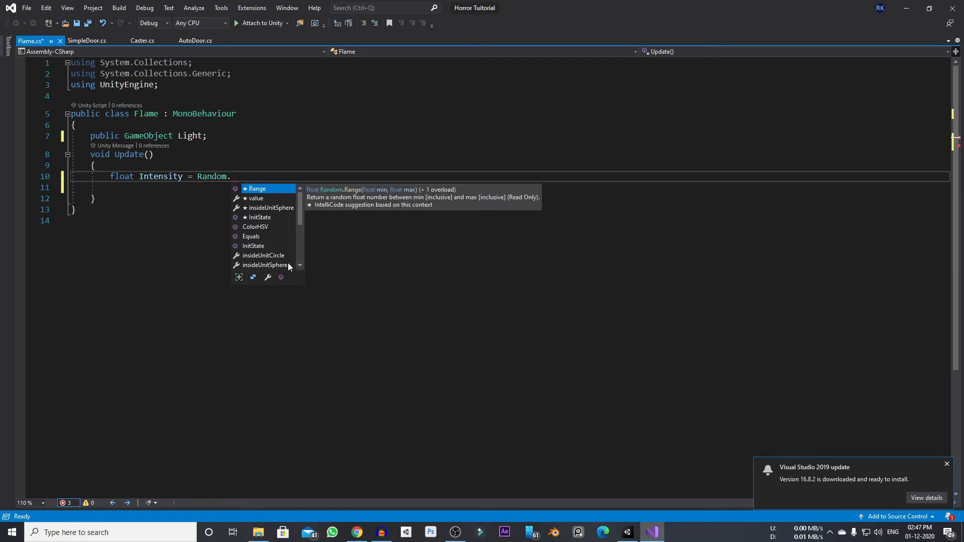
pyautogui.write('Range(')
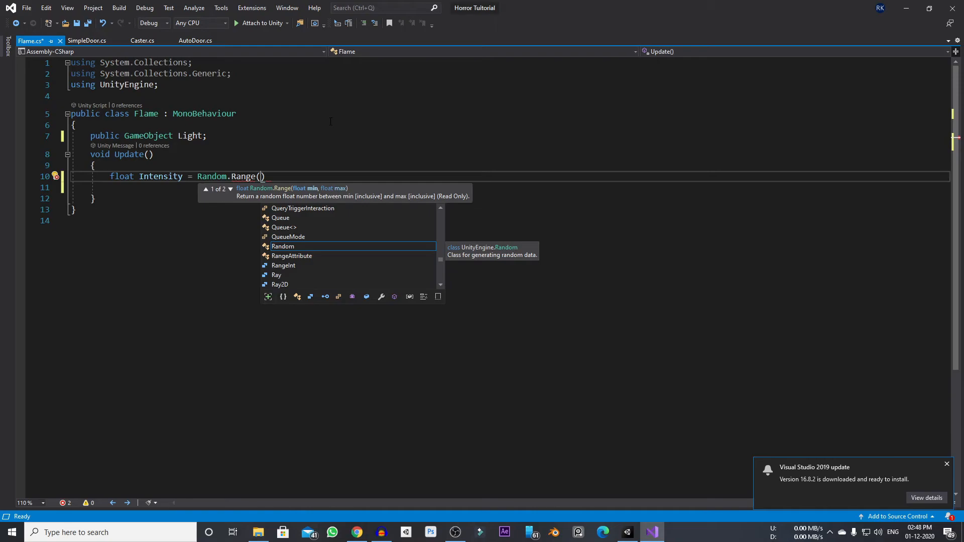
pyautogui.write('.5f')
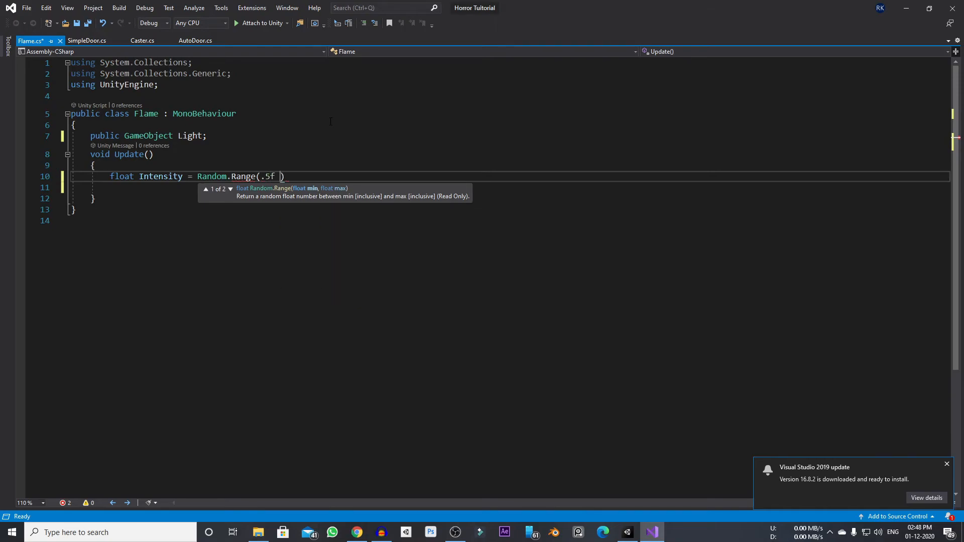
pyautogui.write(' ,')
pyautogui.press('Escape')
pyautogui.write('1.5f);')
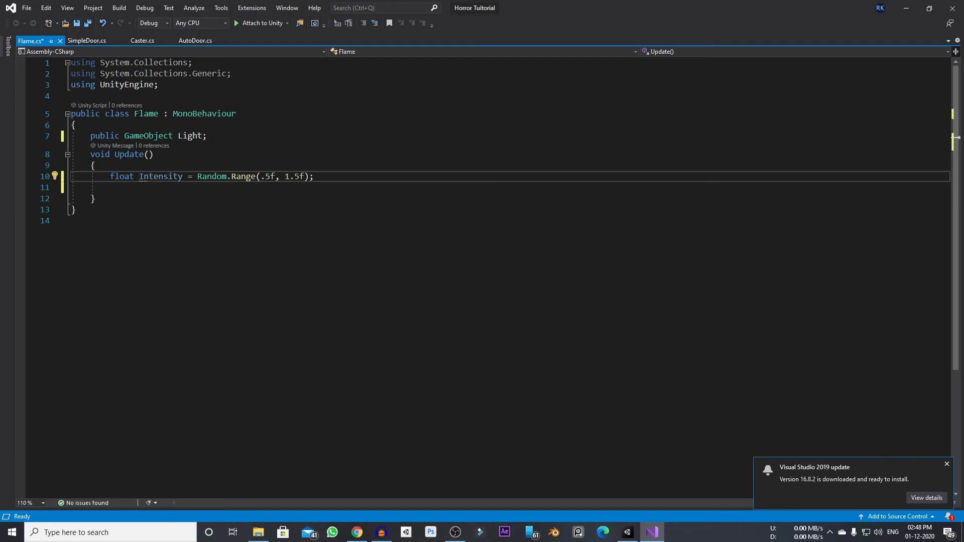
# Below the Intensity declaration in Update, add the line Light.GetComponent<Light>().intensity = Intensity; and save the script.
pyautogui.press('Return')
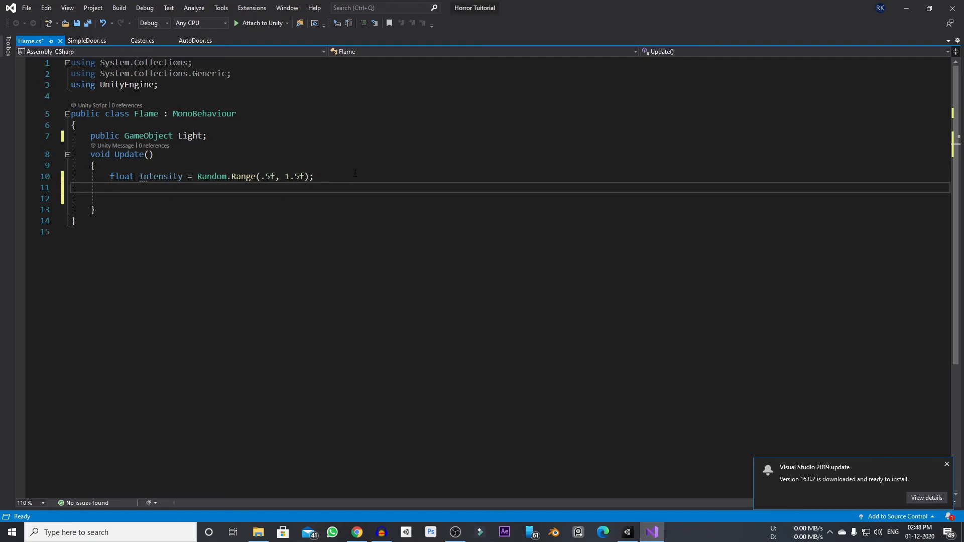
pyautogui.write('Ligh')
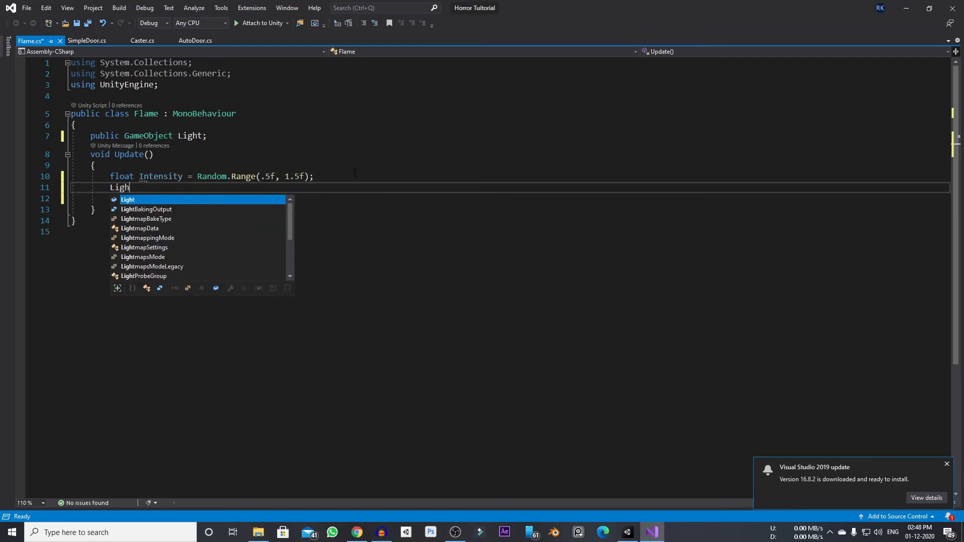
pyautogui.write('t.')
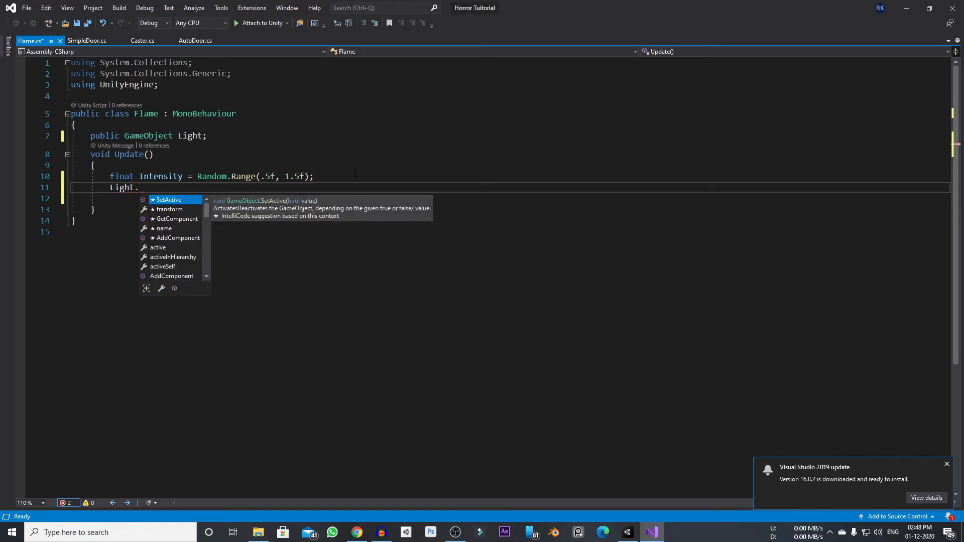
pyautogui.write('get')
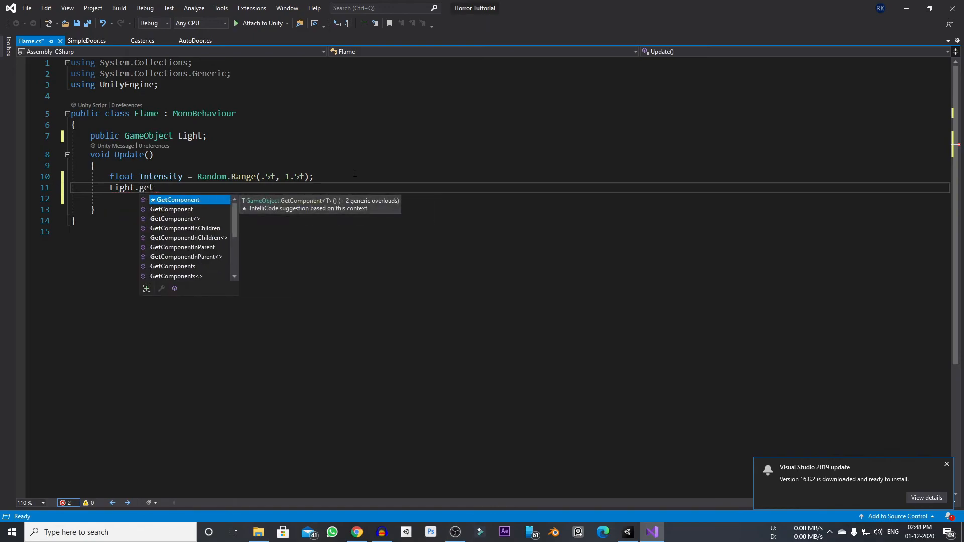
pyautogui.write('>')
pyautogui.press('BackSpace')
pyautogui.write('<')
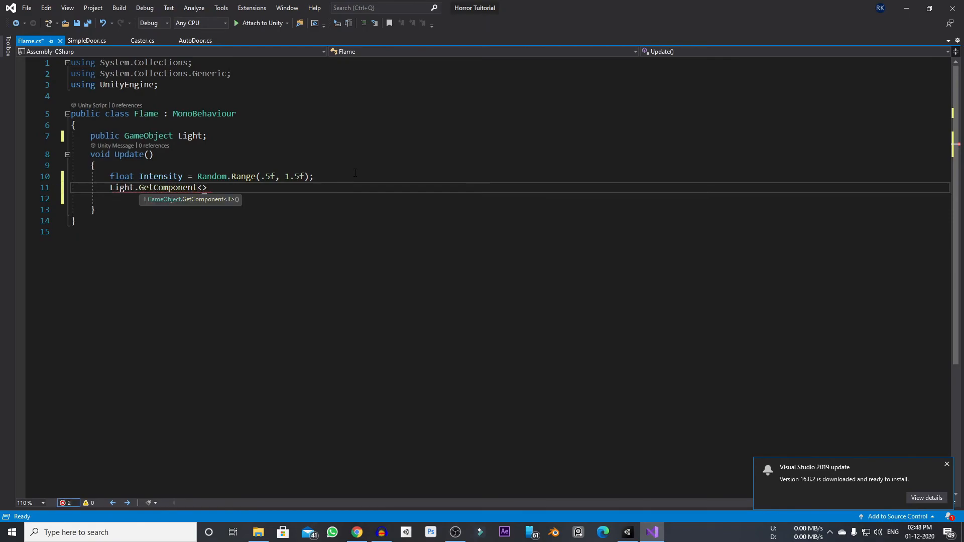
pyautogui.write('Ligh')
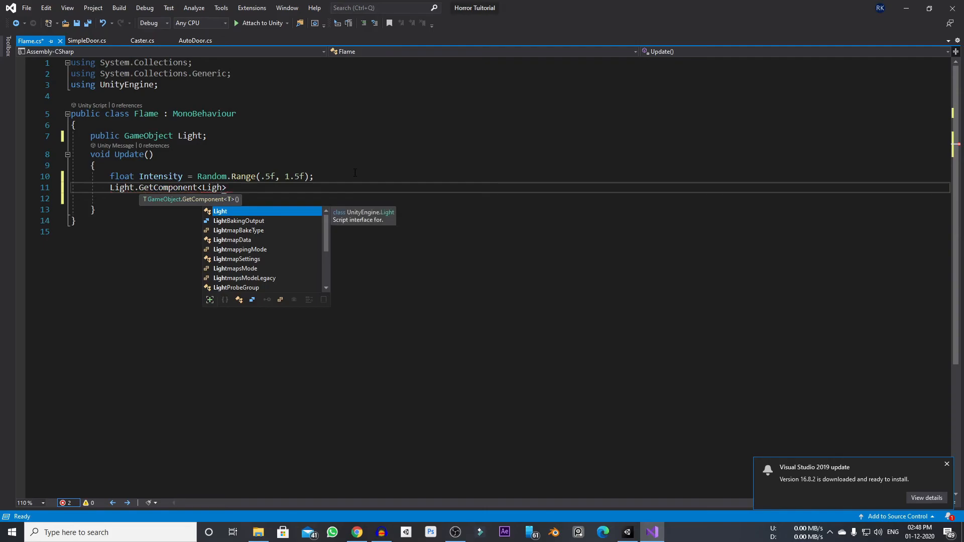
pyautogui.write('t>(')
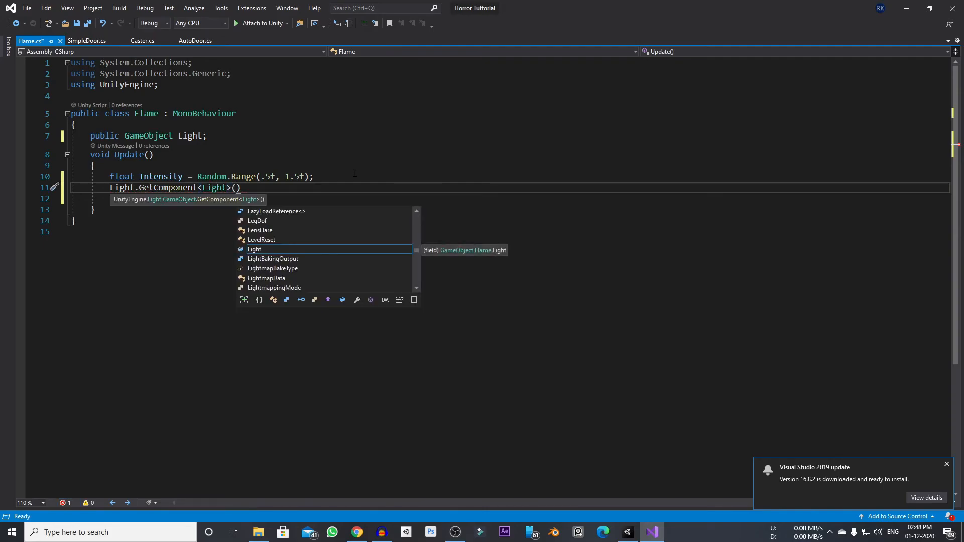
pyautogui.write(').i')
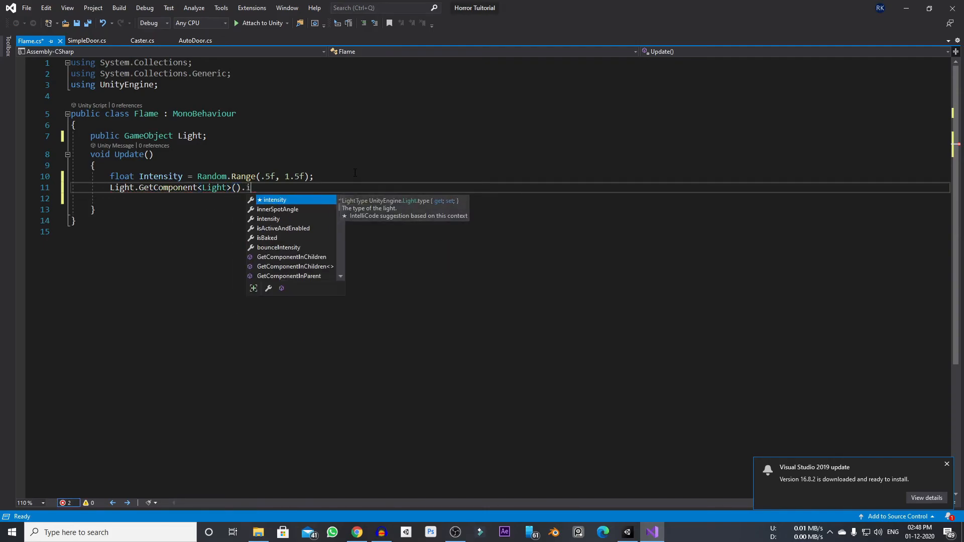
pyautogui.write('ntensity = ')
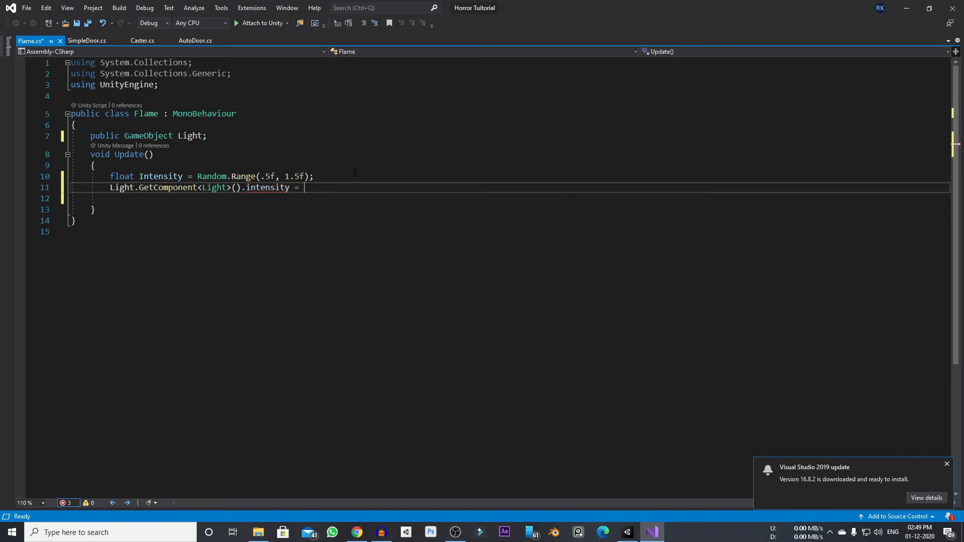
pyautogui.write('Intensity')
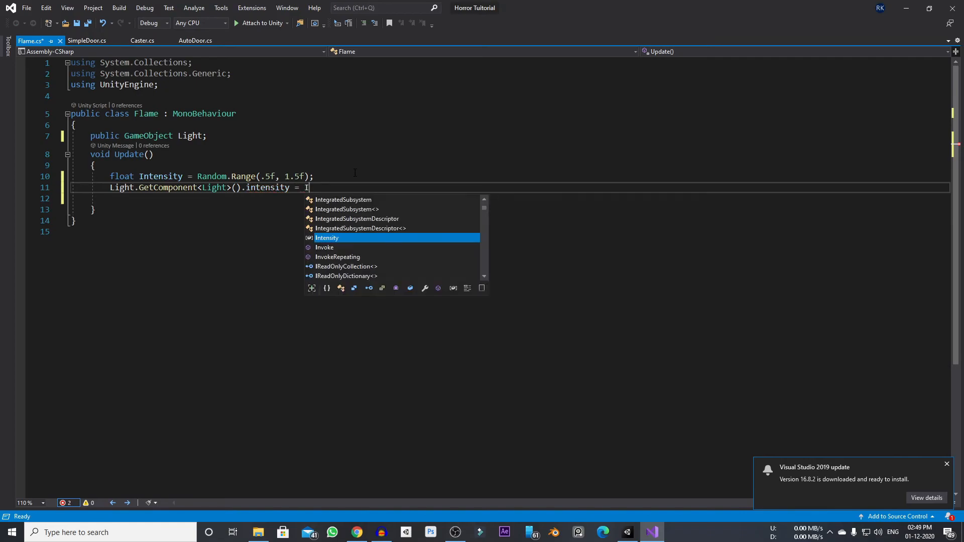
pyautogui.write(';')
pyautogui.hotkey('ctrl', 's')
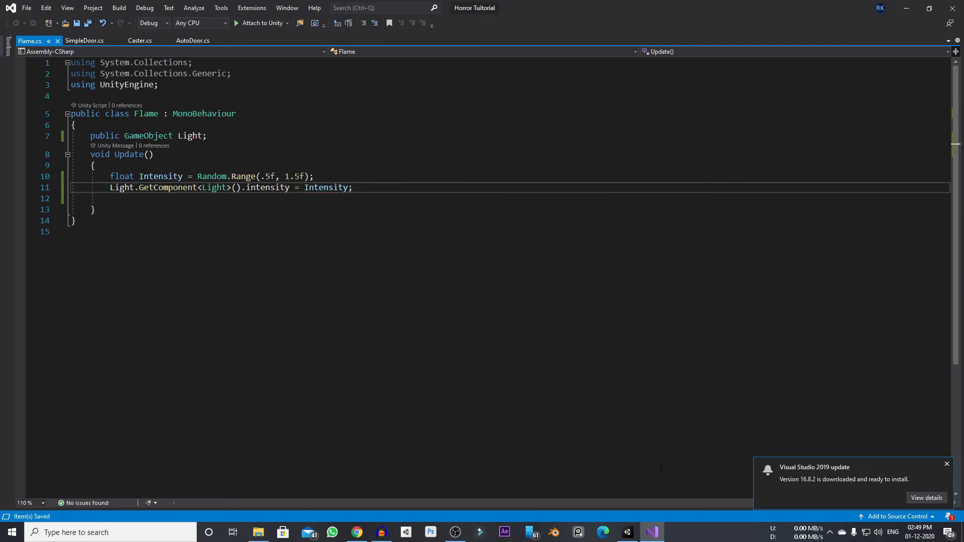
# Switch to Unity, attach the Flame script to the Point Light under Particle System (1), and assign that Point Light to its Light field.
pyautogui.click(630, 533)
pyautogui.click(65, 158)
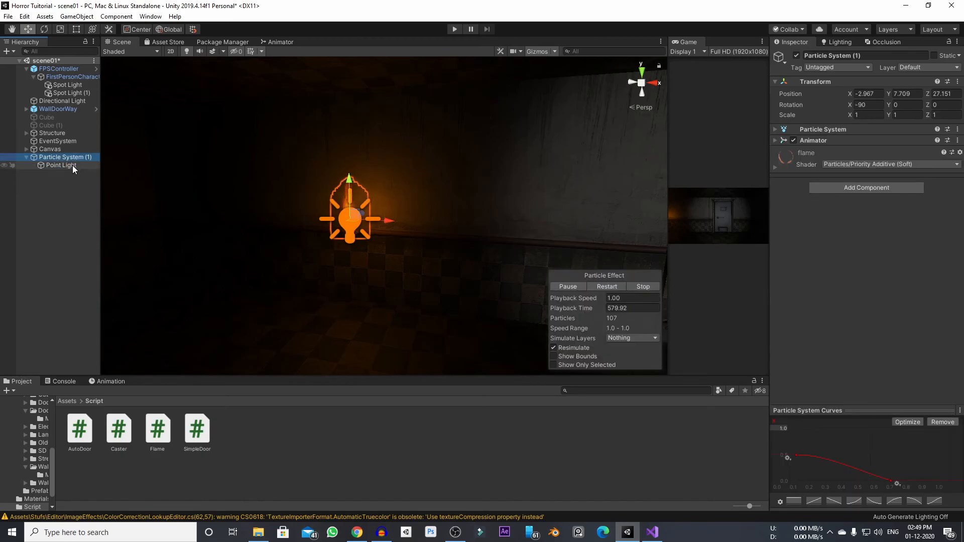
pyautogui.click(73, 167)
pyautogui.moveTo(157, 430); pyautogui.dragTo(821, 412)
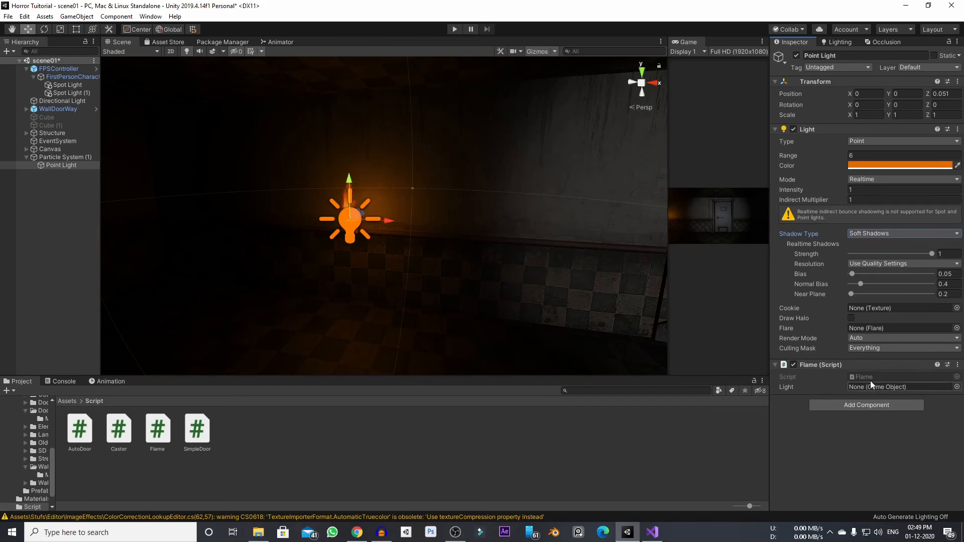
pyautogui.moveTo(57, 166); pyautogui.dragTo(859, 388)
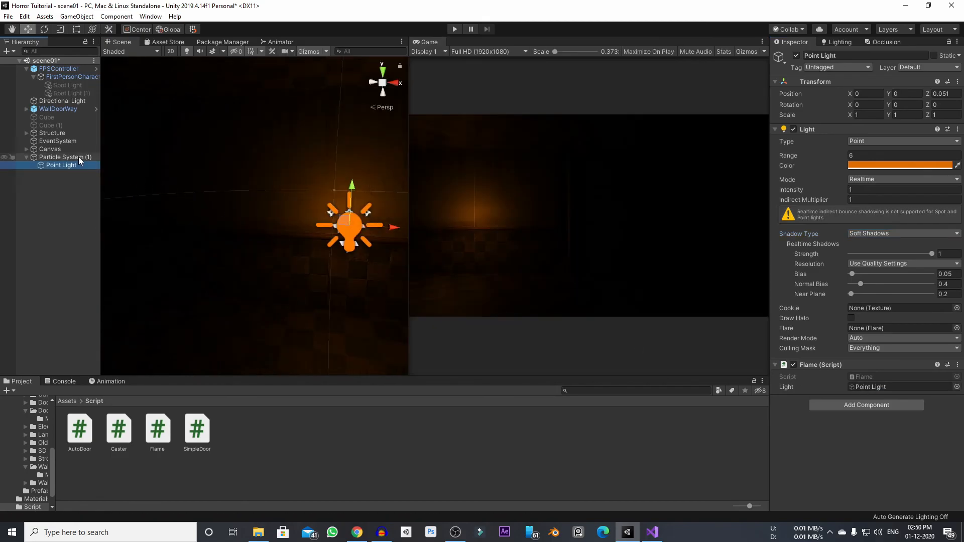
# Disable the Animator component on Particle System (1) and widen the Game view.
pyautogui.click(67, 156)
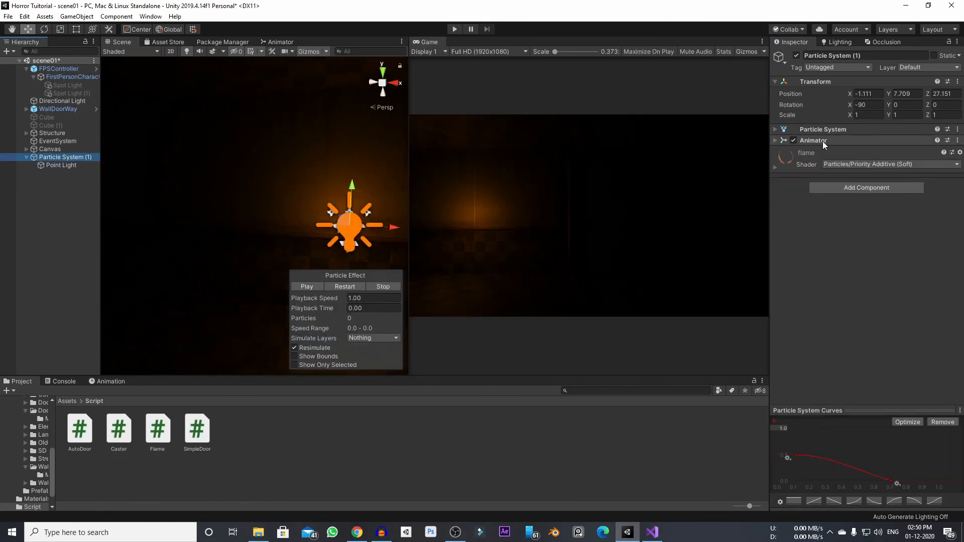
pyautogui.click(793, 140)
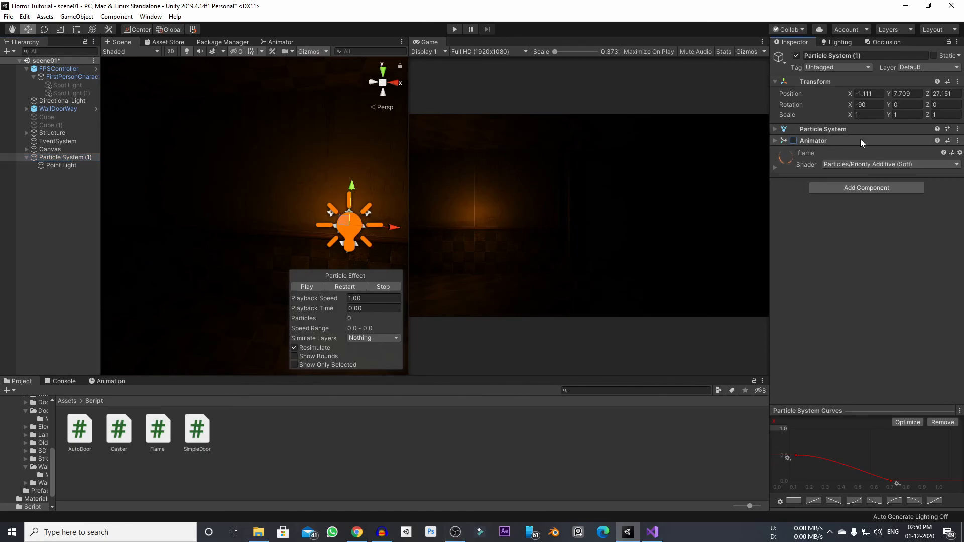
pyautogui.moveTo(410, 173); pyautogui.dragTo(202, 173)
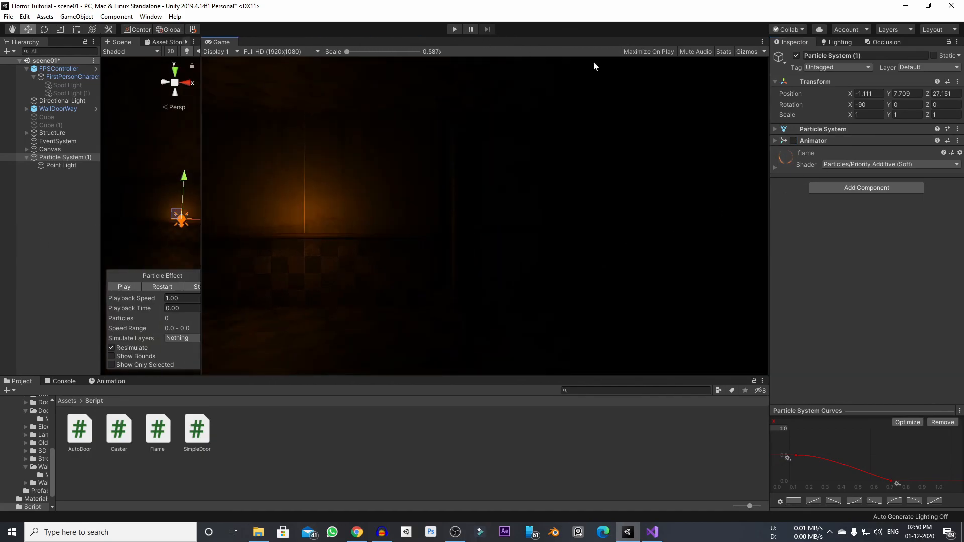
# Play the scene to check the flame's flicker and the Point Light's changing intensity, and stop the playback.
pyautogui.click(454, 29)
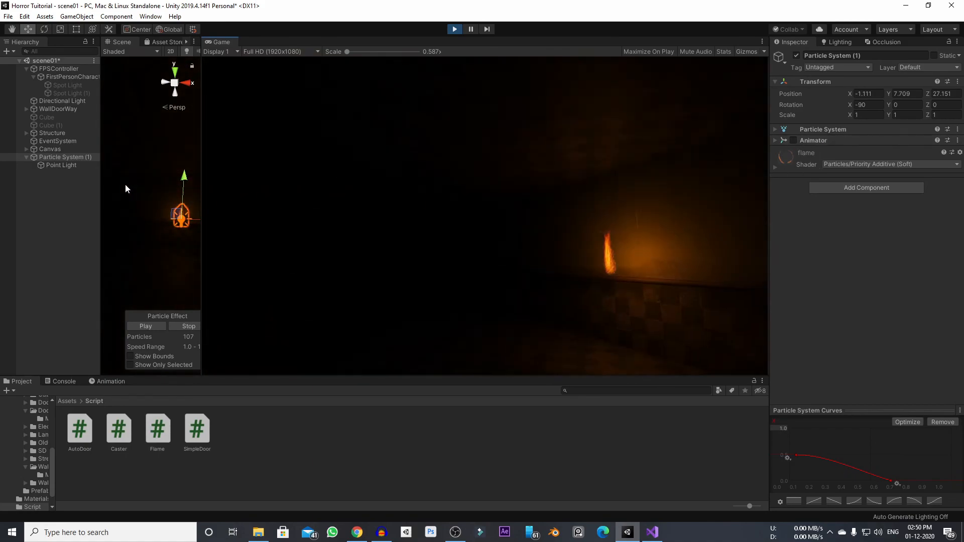
pyautogui.click(65, 165)
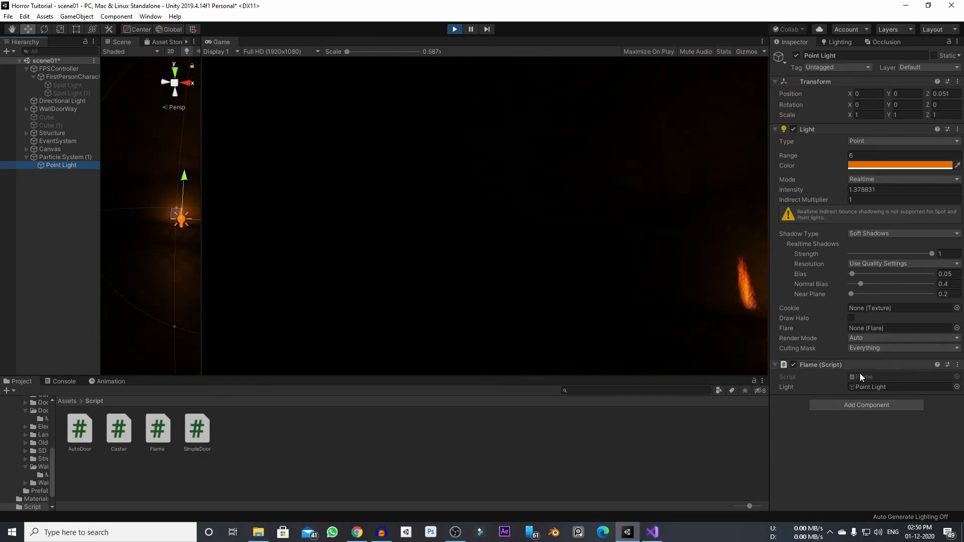
pyautogui.click(572, 260)
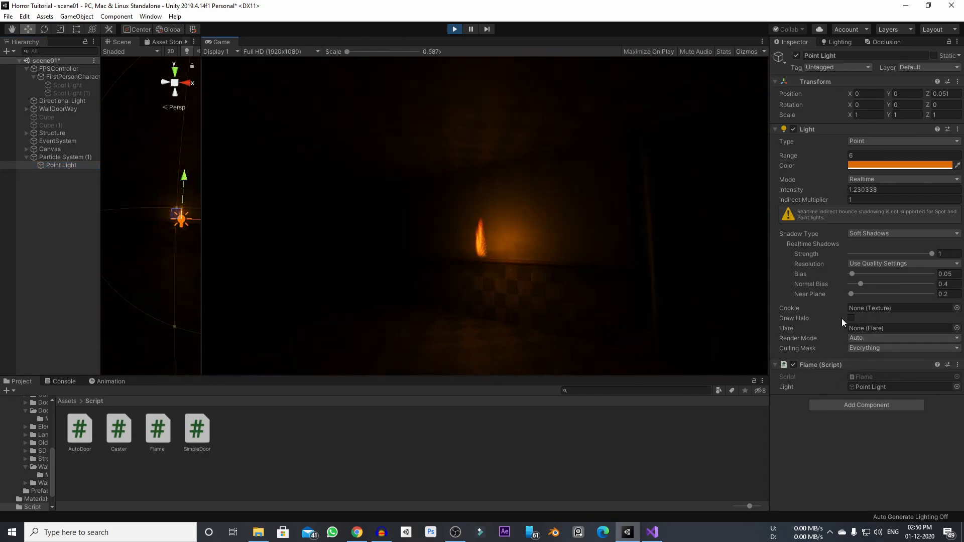
pyautogui.hotkey('ctrl', 'p')
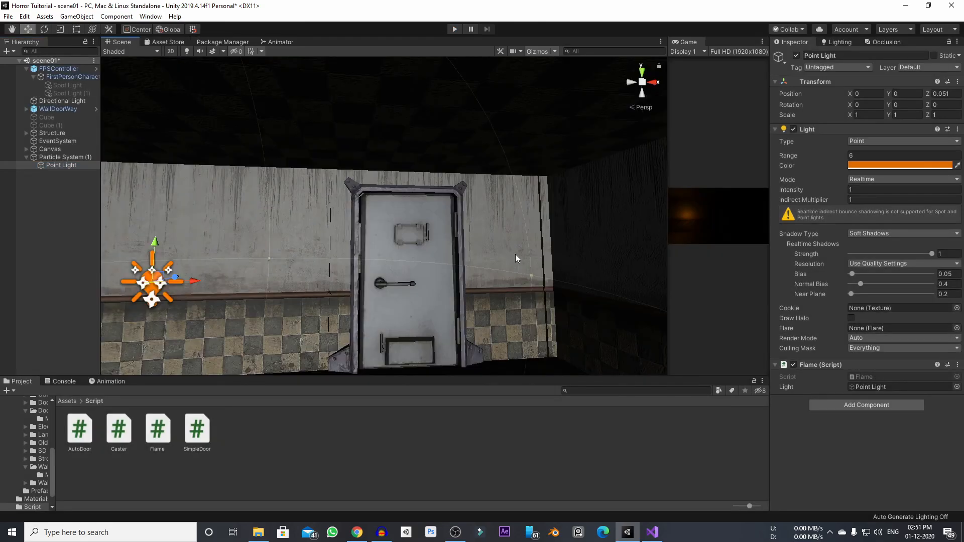
pyautogui.moveTo(514, 237); pyautogui.dragTo(510, 265, button='right')
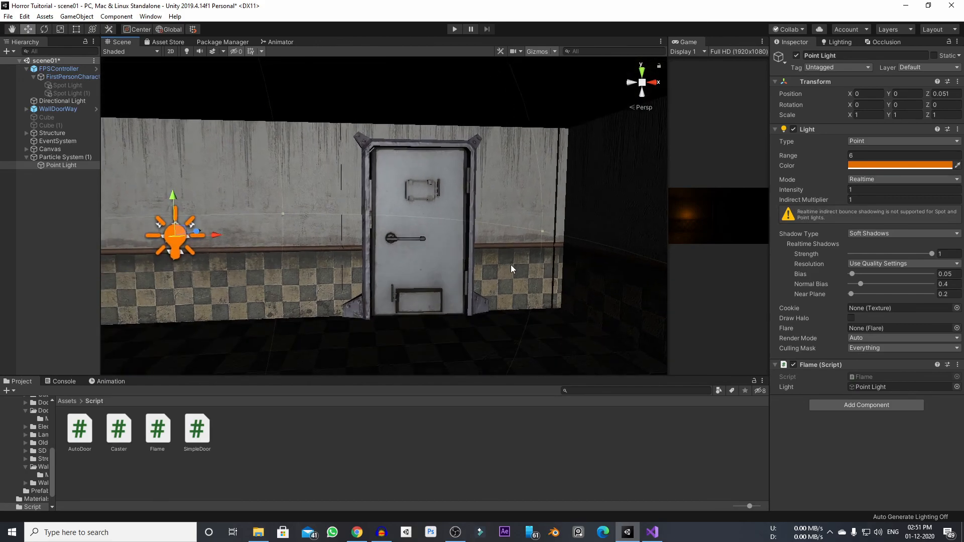